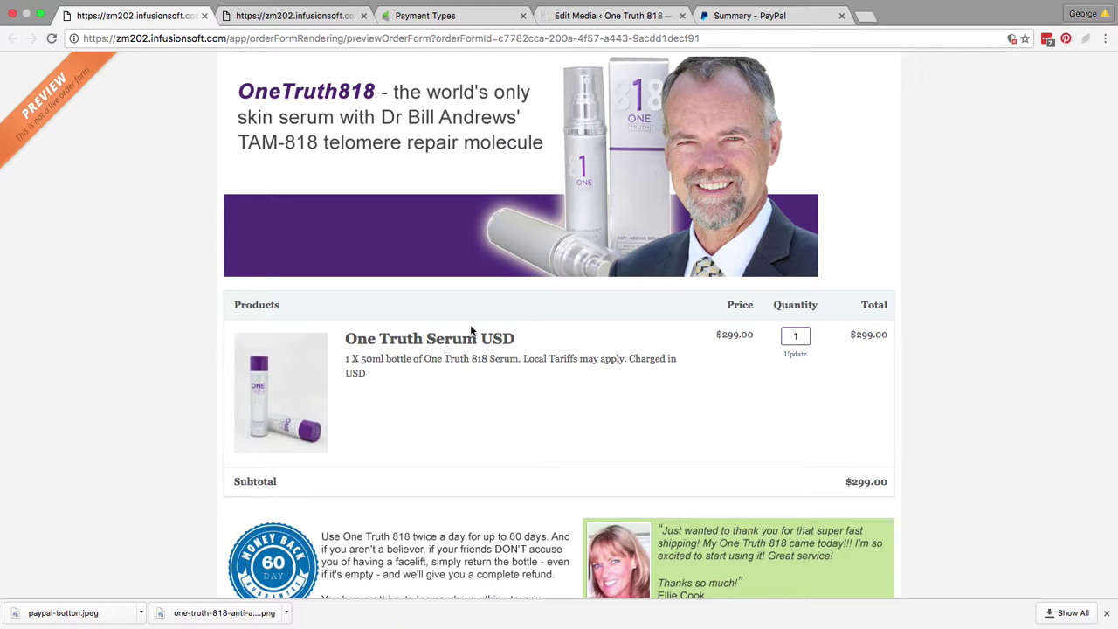
Review the One Truth Serum USD order form preview down to its PayPal payment option.
scroll(470, 328, down, 10)
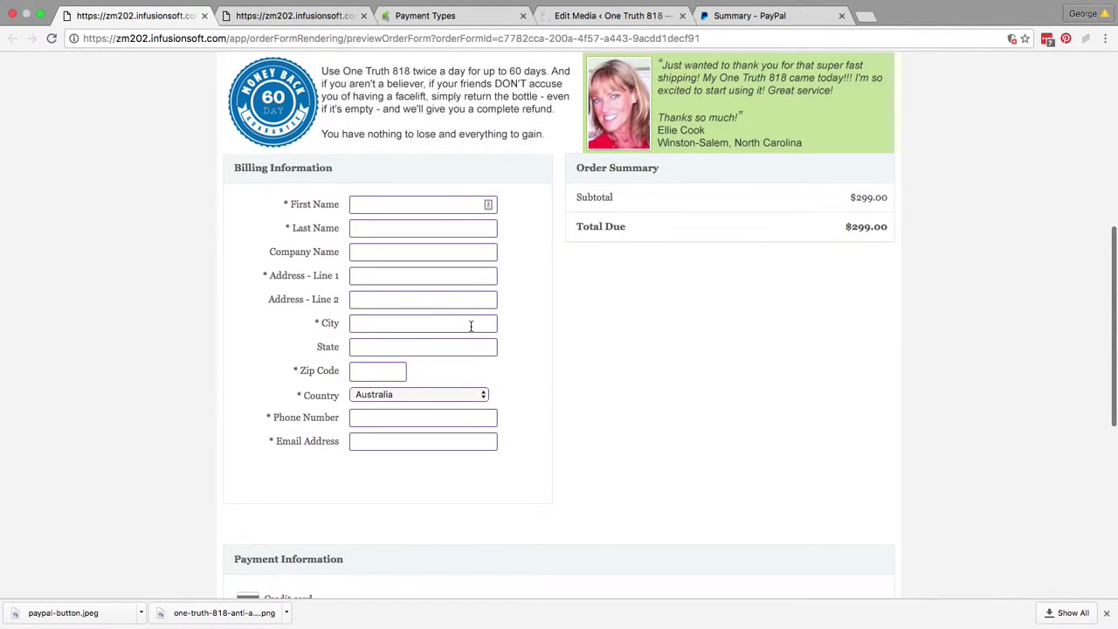
scroll(470, 326, down, 8)
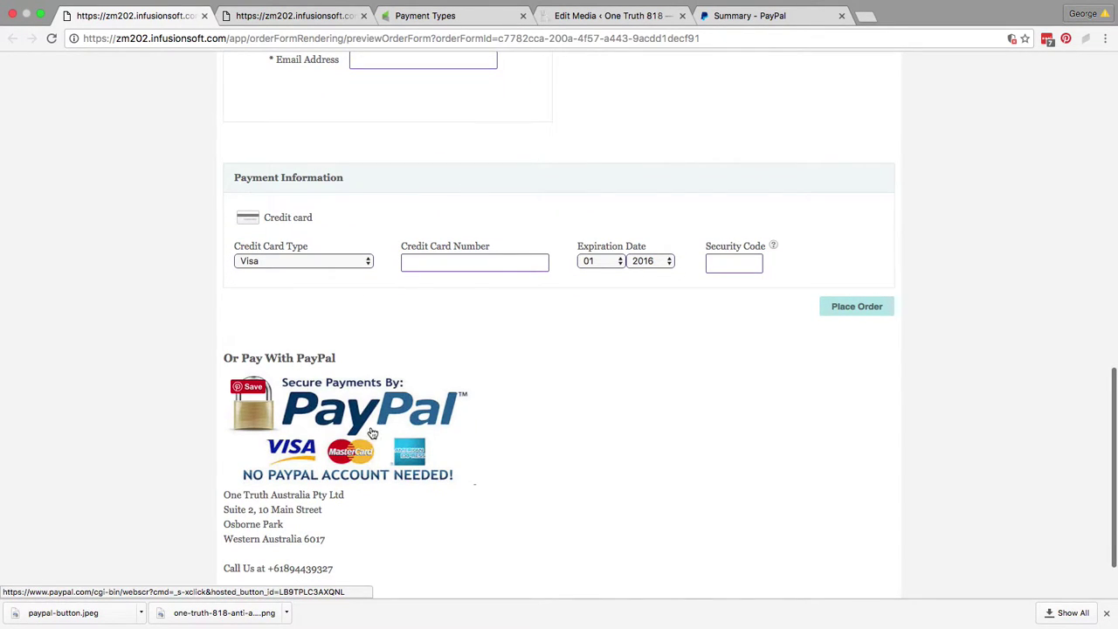
scroll(451, 196, up, 13)
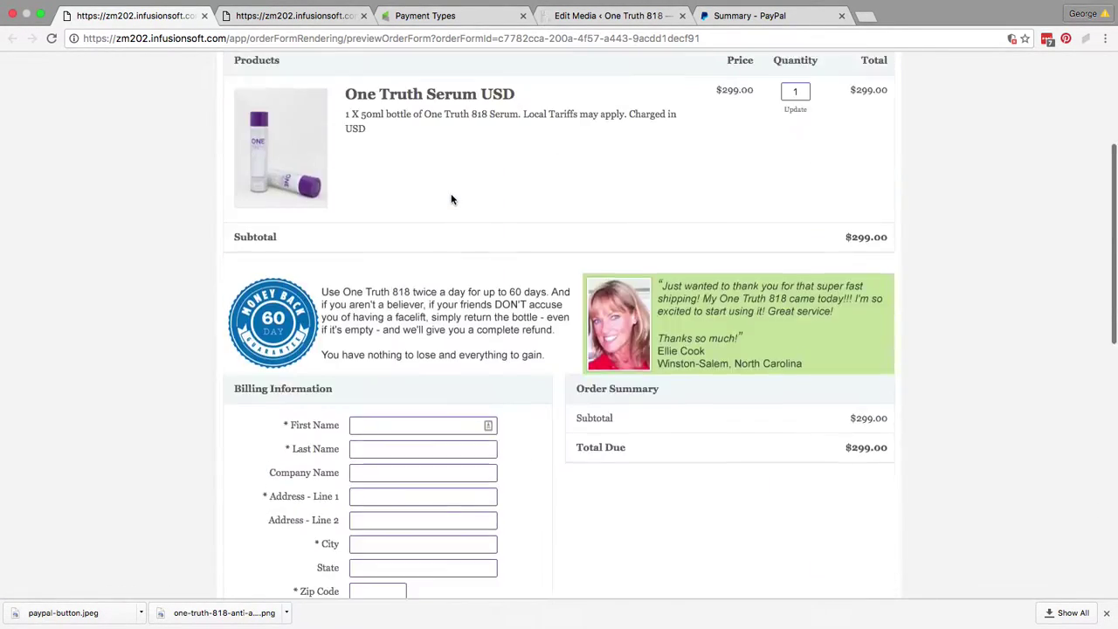
scroll(451, 199, up, 5)
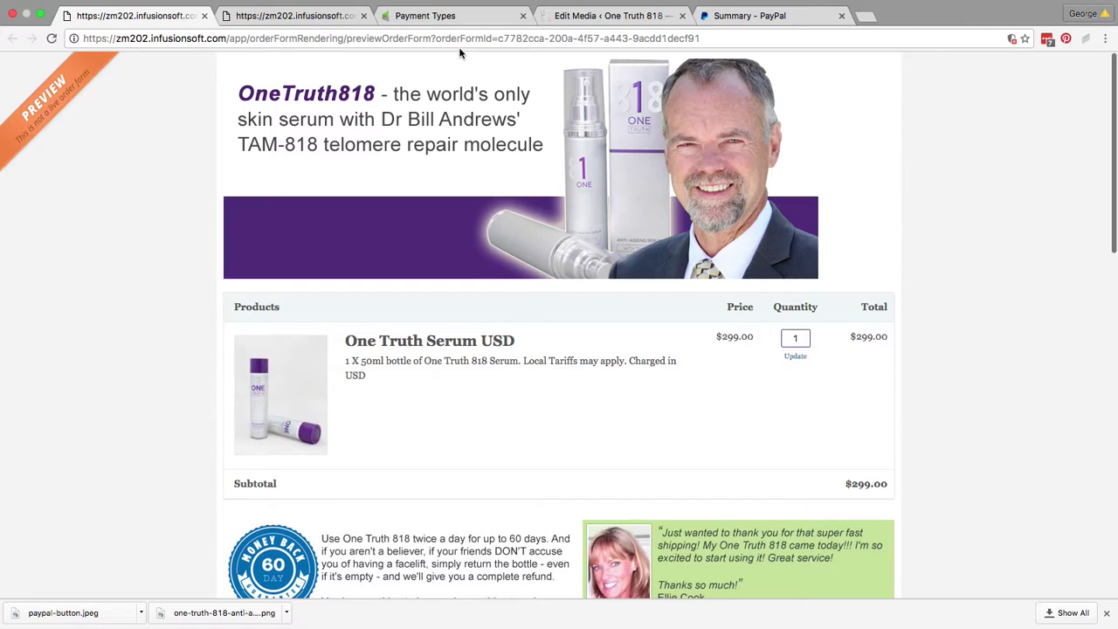
Switch to Infusionsoft and review the available payment options on the Payment Types page.
click(454, 22)
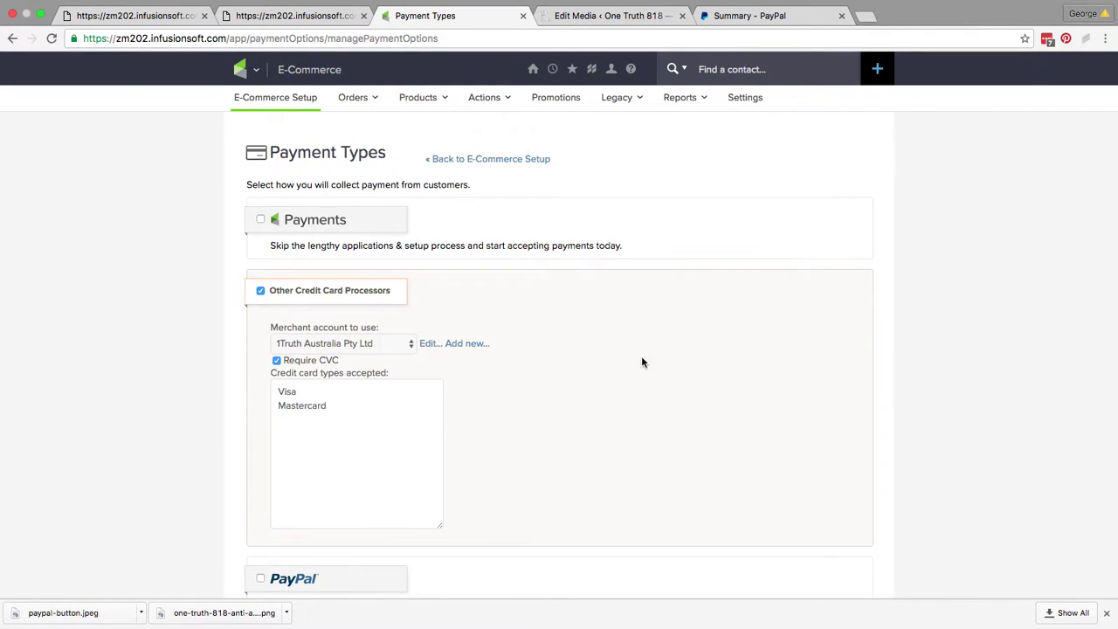
scroll(643, 368, down, 5)
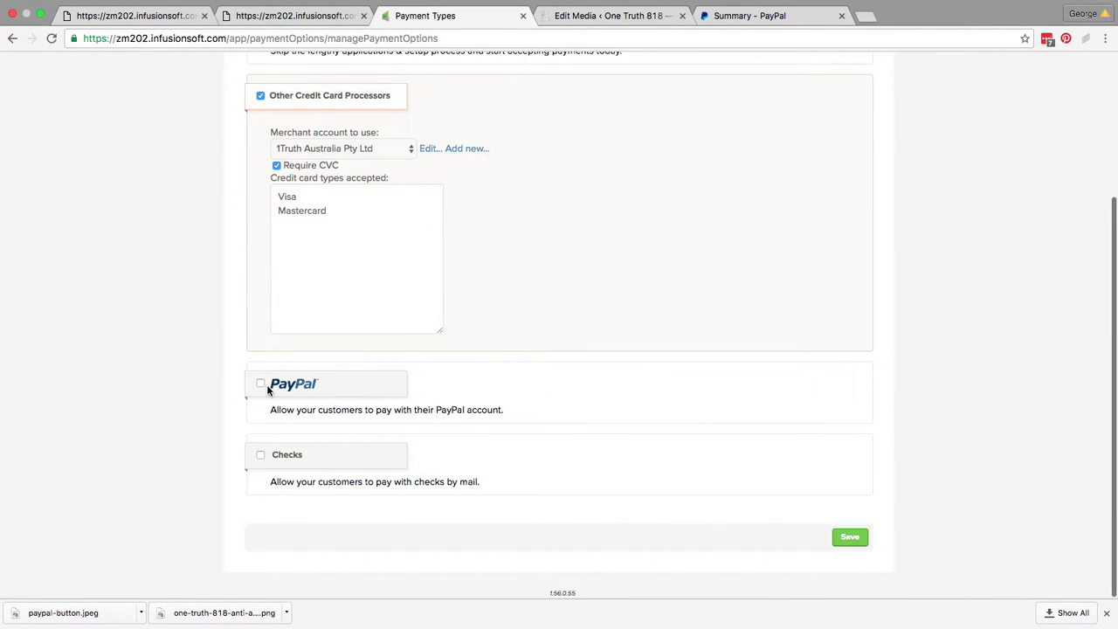
scroll(523, 330, up, 5)
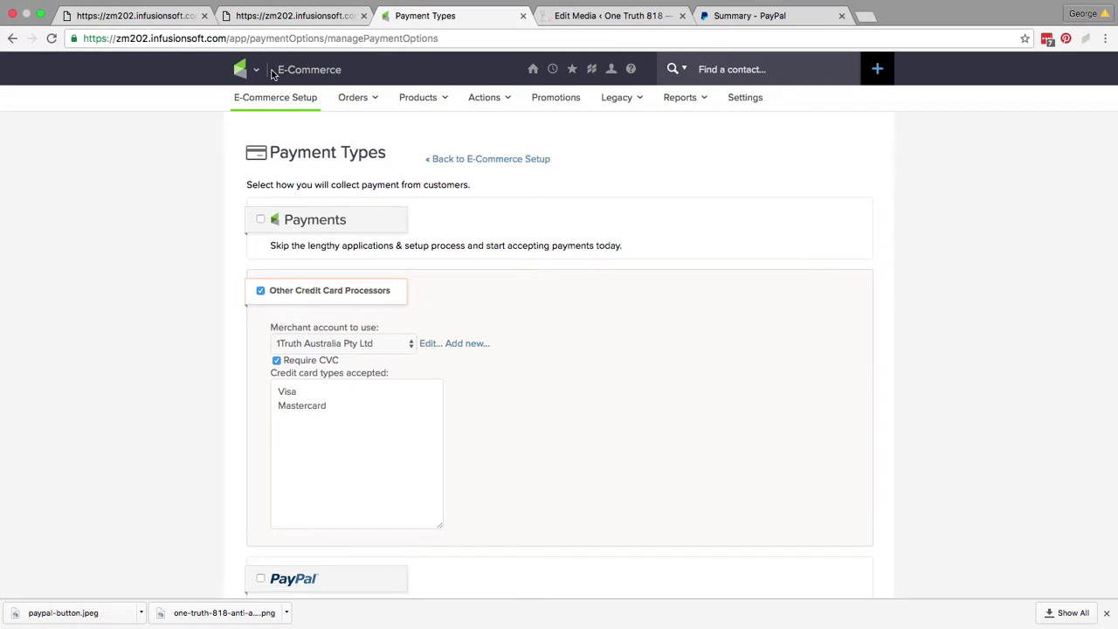
Open the Order Forms list from the E-Commerce Setup page.
mouse_move(258, 72)
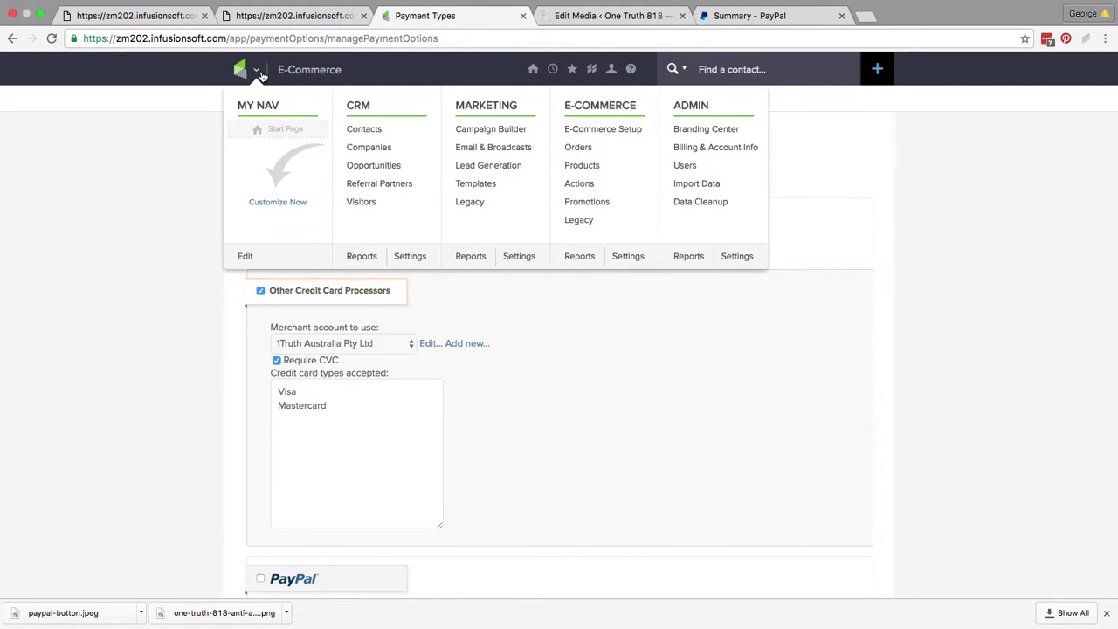
click(634, 131)
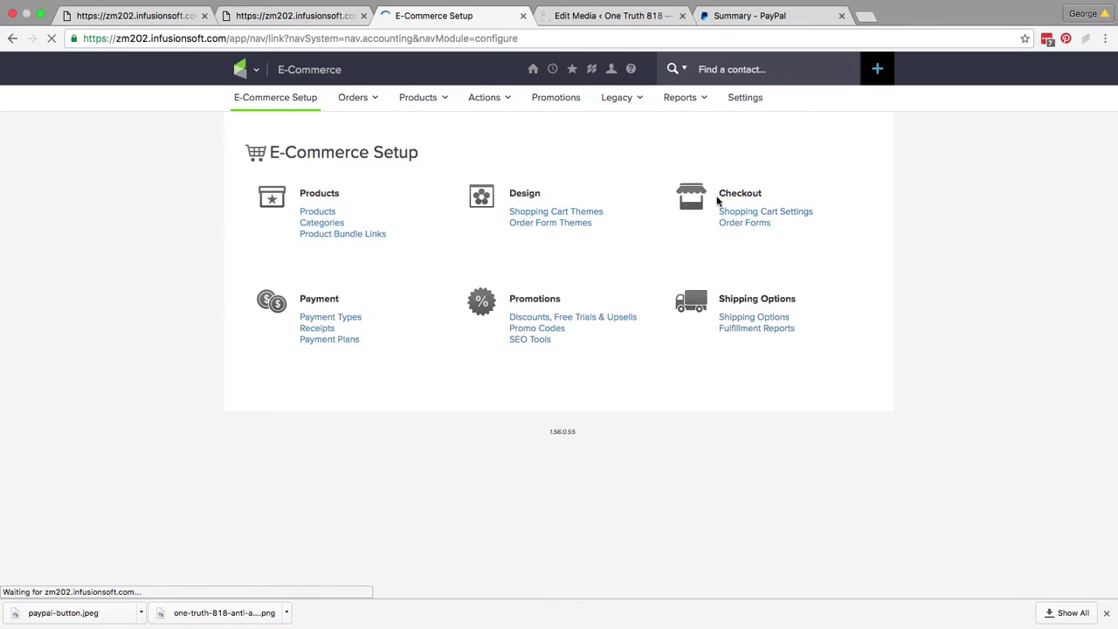
click(730, 223)
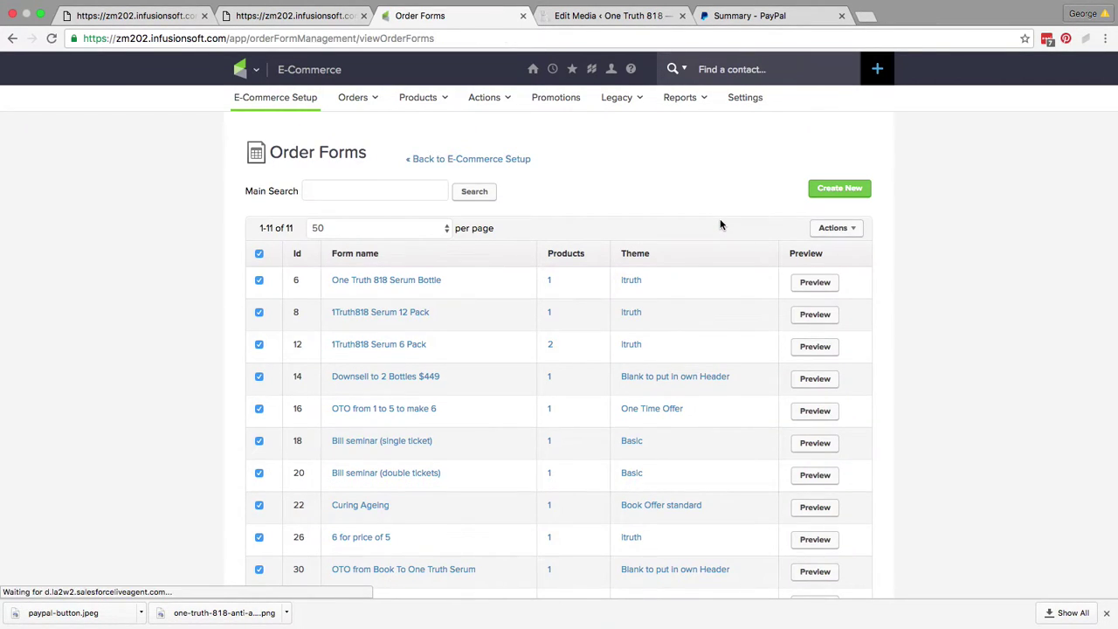
Examine the product, billing, order summary and payment sections of the One Truth Serum USD order form preview.
click(136, 16)
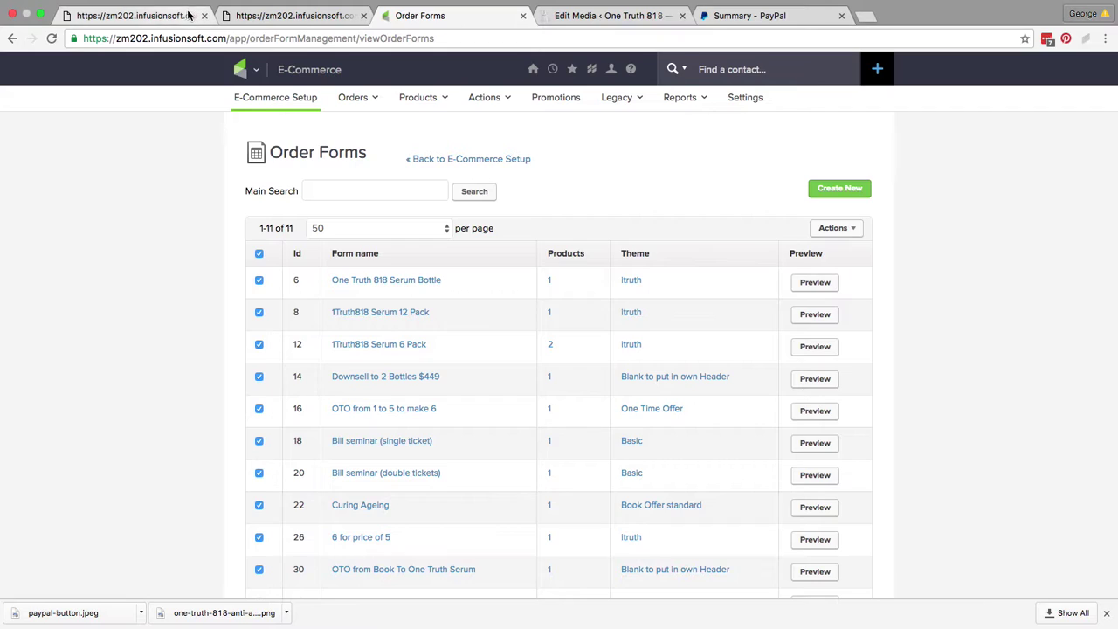
scroll(869, 387, down, 10)
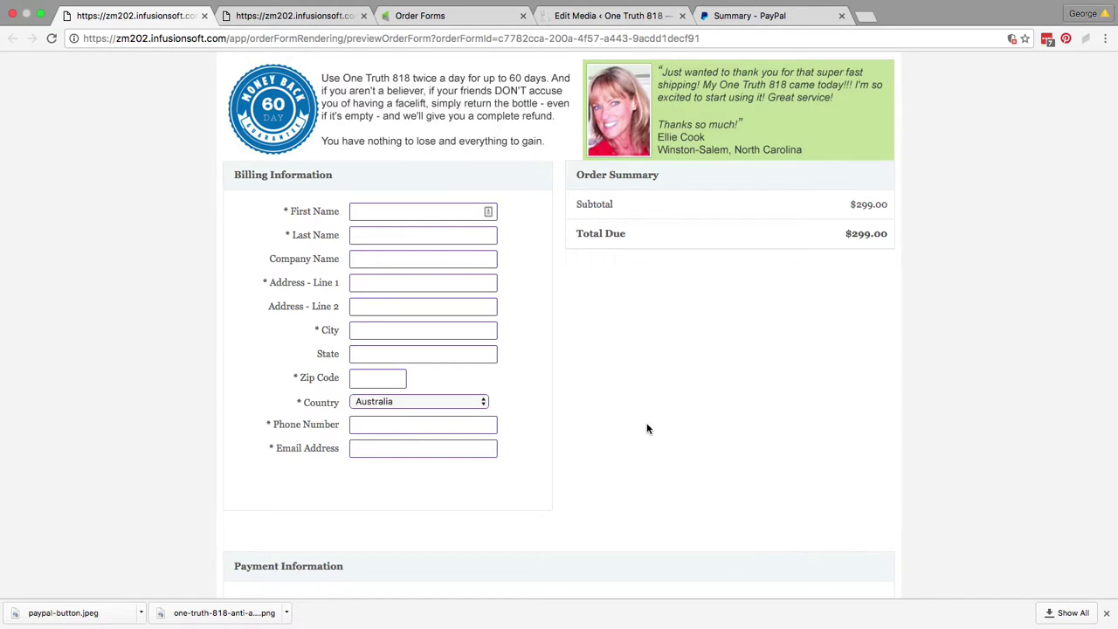
scroll(647, 428, down, 3)
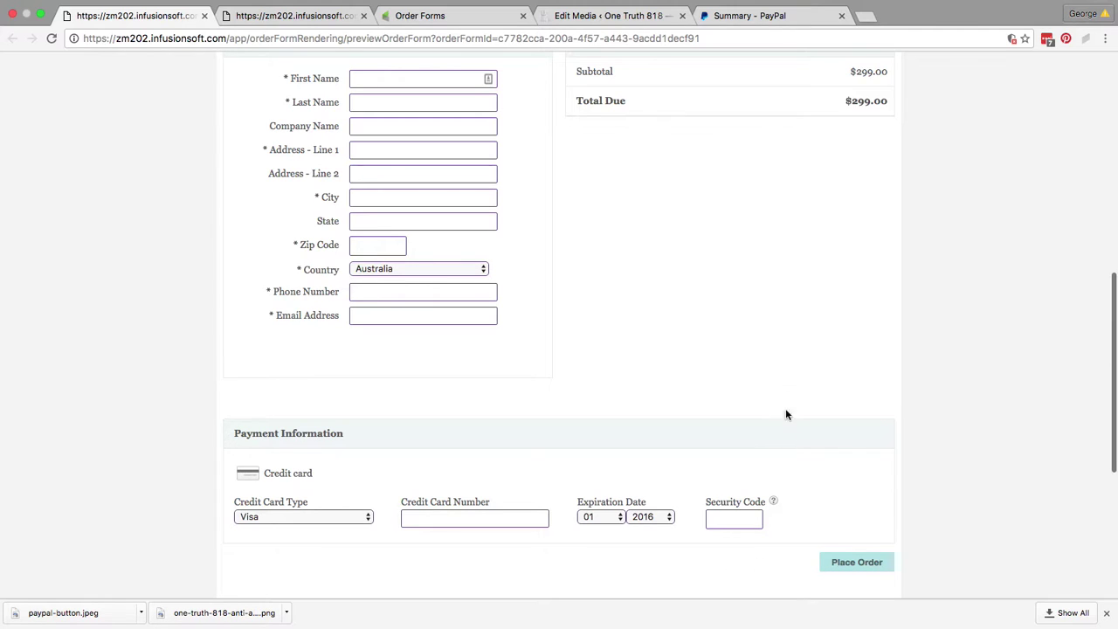
scroll(780, 374, up, 1)
scroll(780, 374, up, 3)
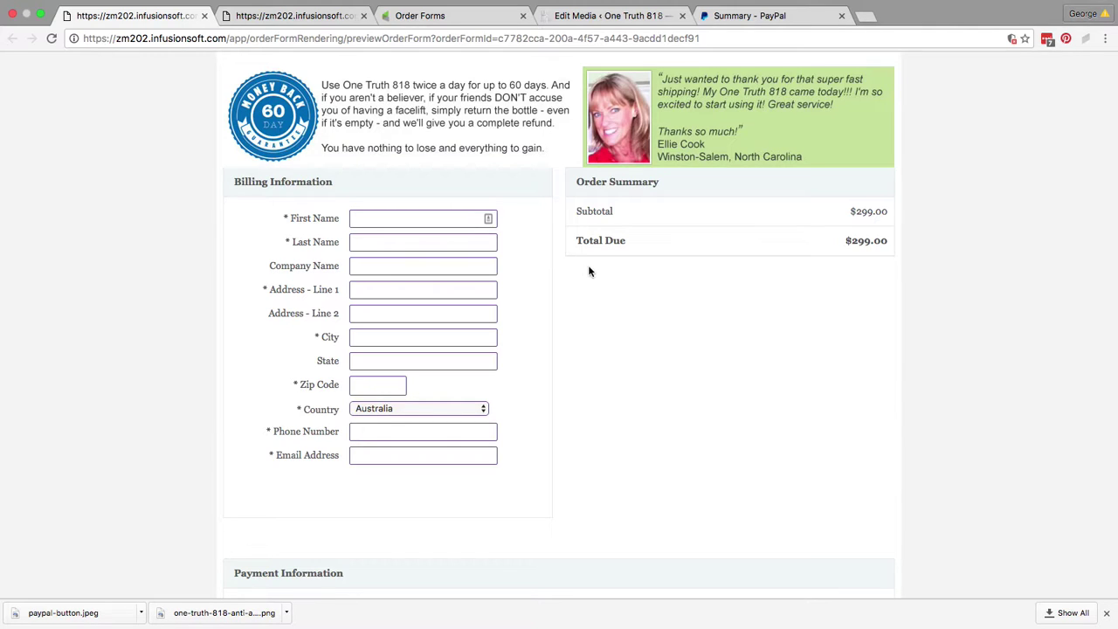
scroll(674, 319, down, 2)
scroll(668, 317, up, 6)
scroll(662, 314, up, 1)
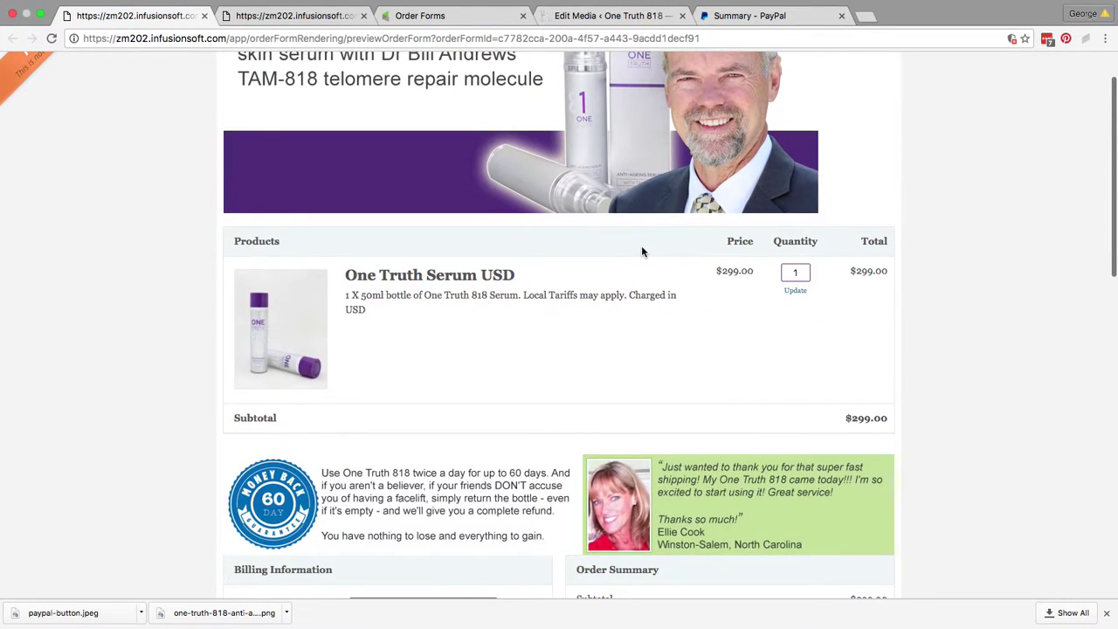
click(445, 17)
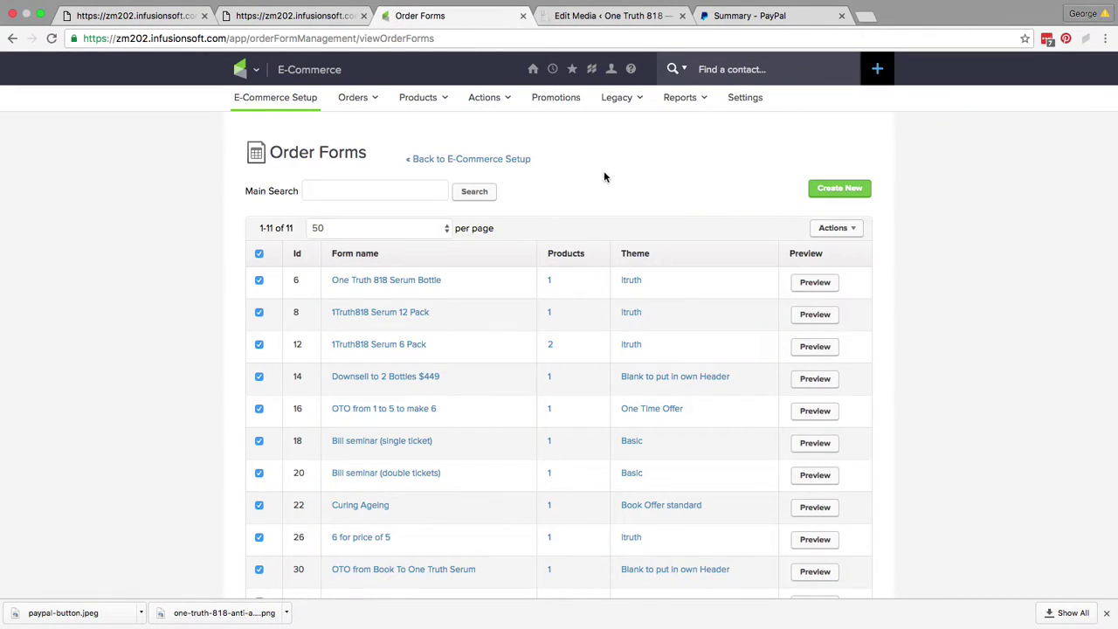
click(730, 101)
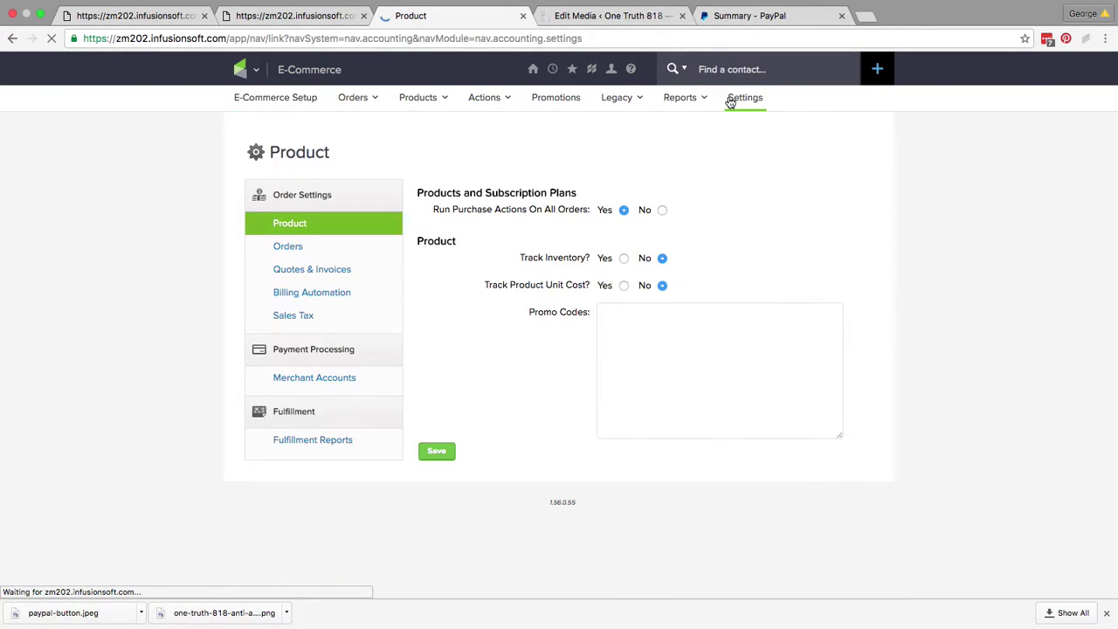
click(259, 71)
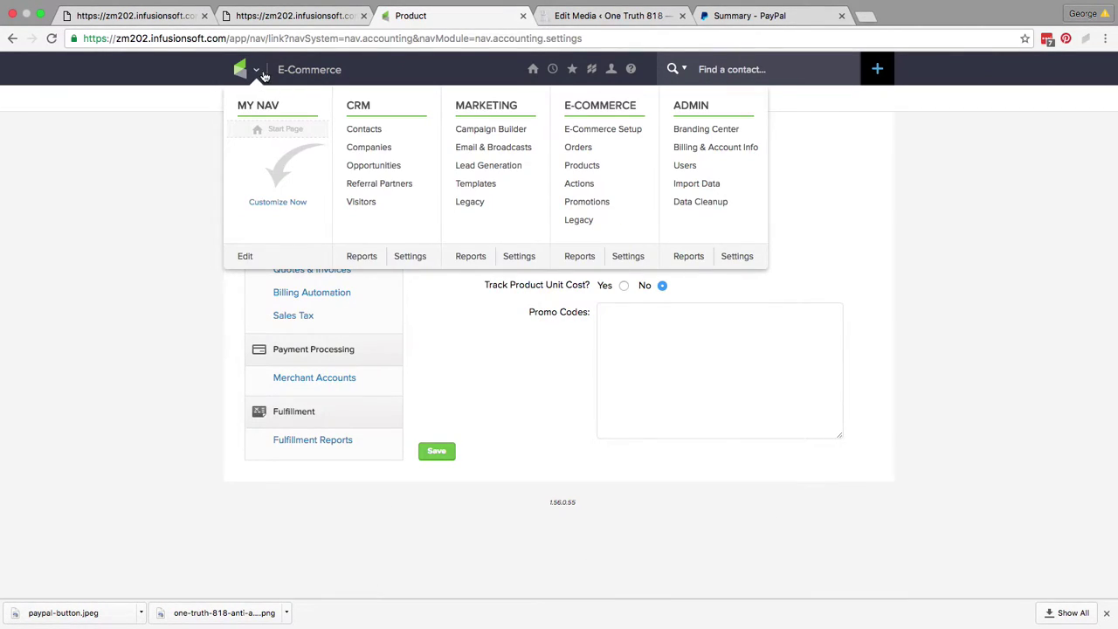
Open Payment Types from E-Commerce Setup and enable PayPal as a payment type.
mouse_move(260, 73)
click(243, 103)
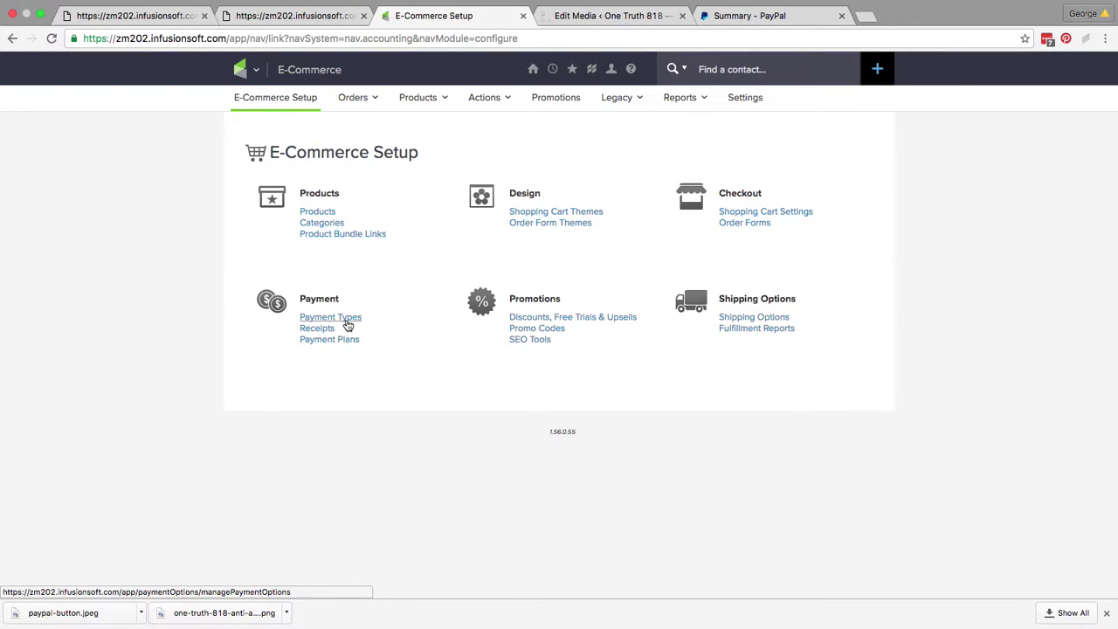
click(346, 319)
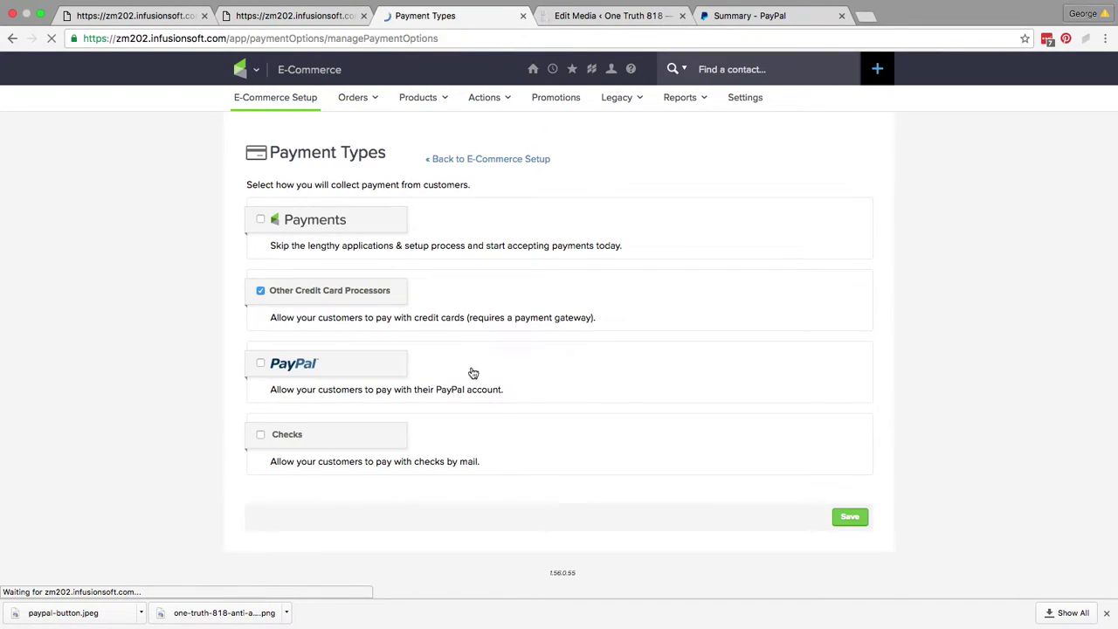
scroll(485, 371, down, 5)
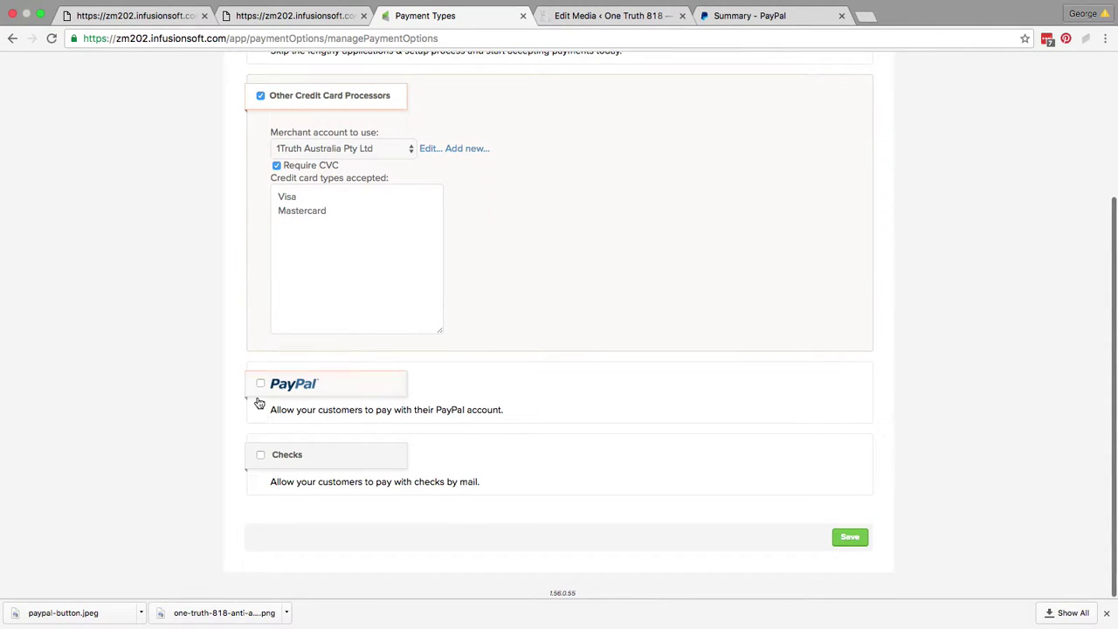
click(261, 386)
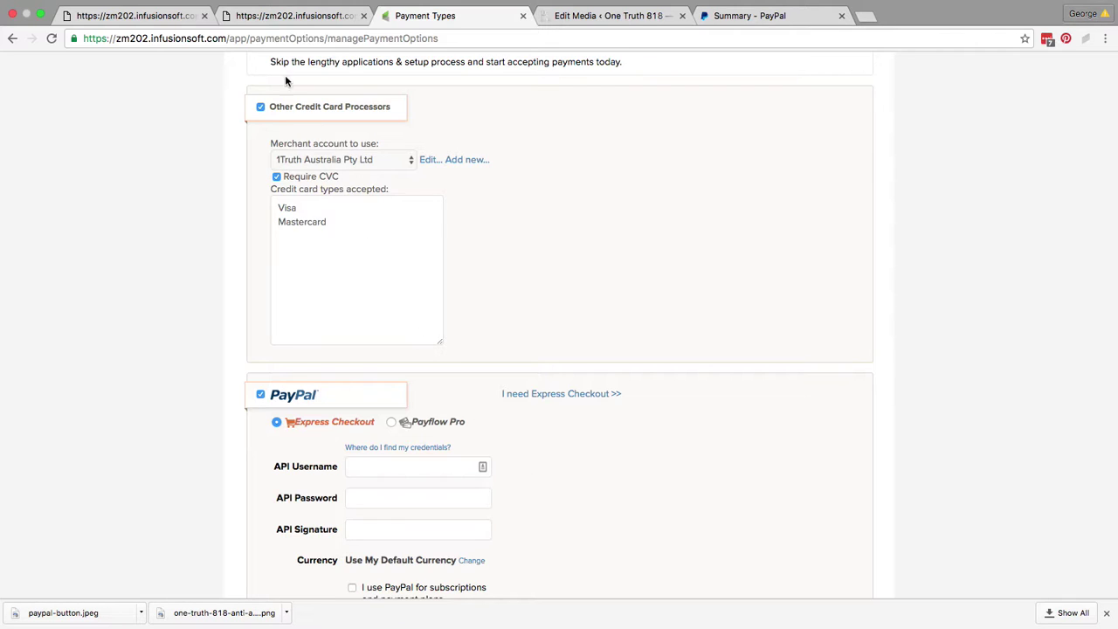
Compare the USD order form preview with the One Truth 818 Serum preview, highlighting the latter's "AU dollars" charge note.
click(153, 15)
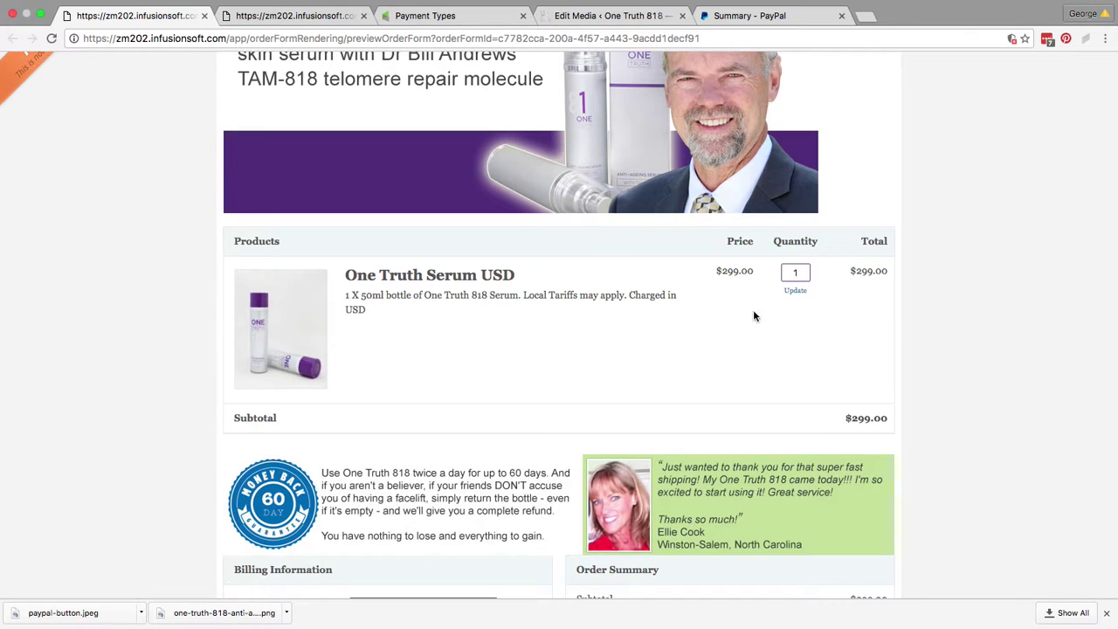
click(294, 16)
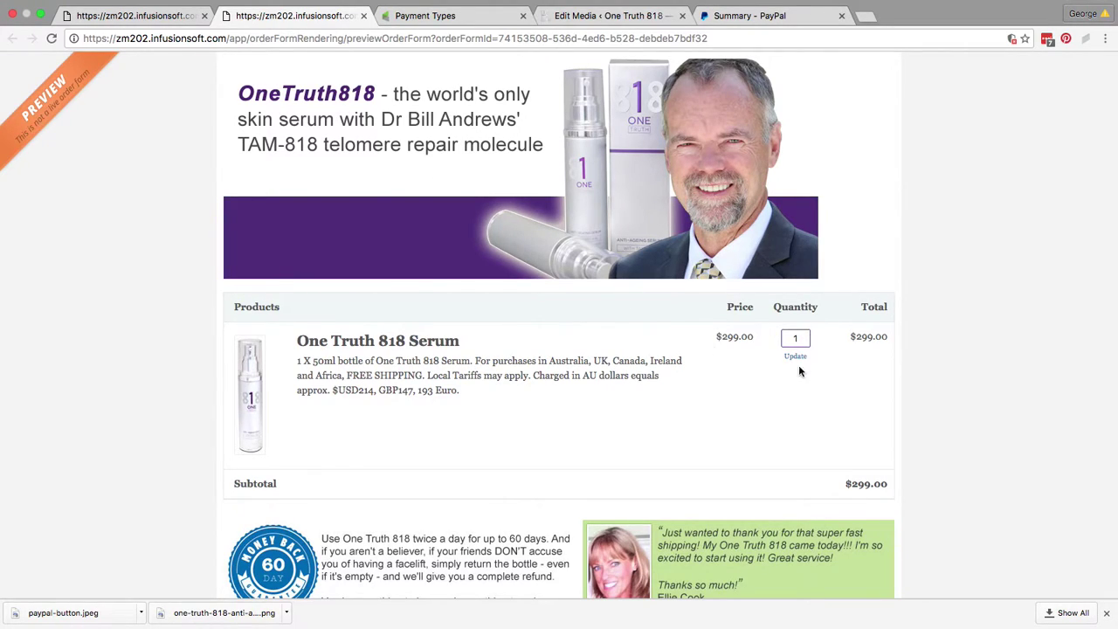
drag(583, 376, 629, 376)
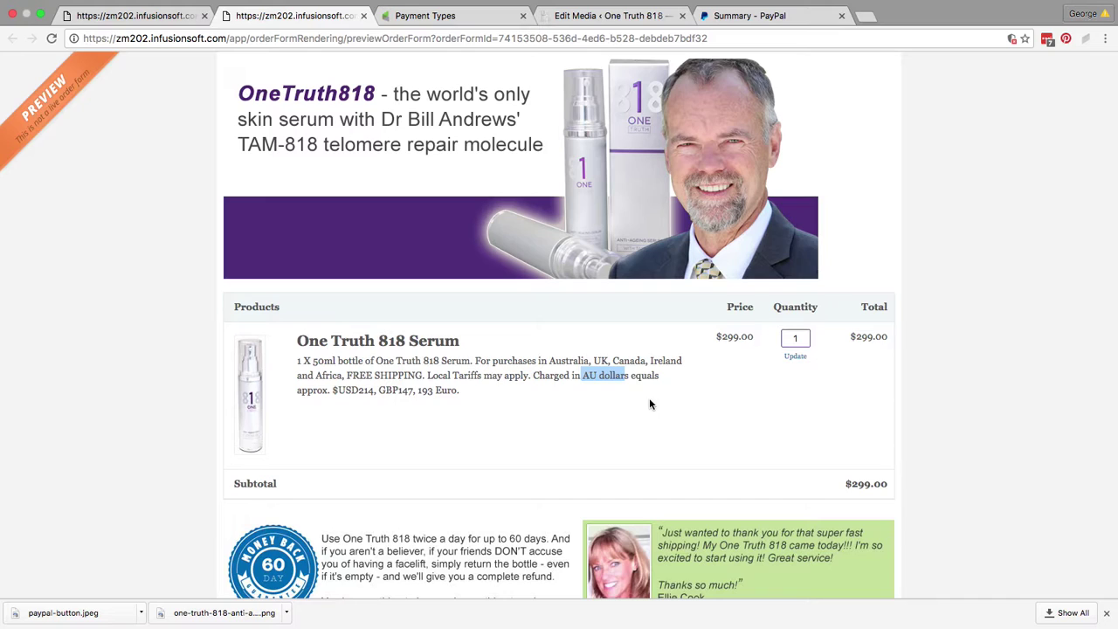
Open the PayPal checkout from the One Truth 818 Serum order form to check its charge currency.
scroll(650, 401, down, 1)
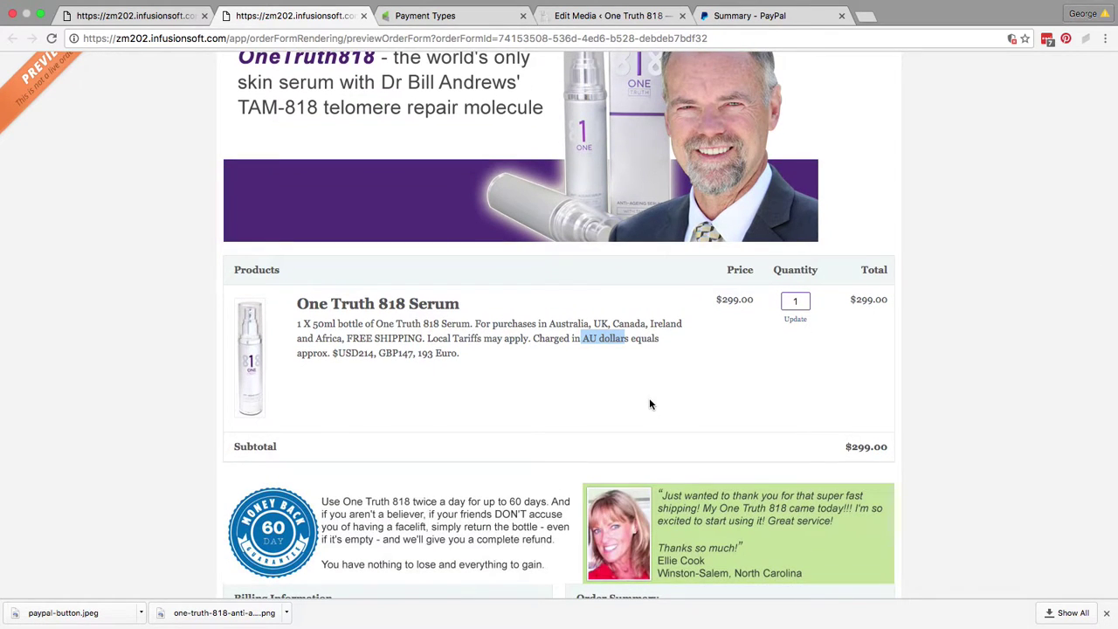
scroll(548, 393, down, 5)
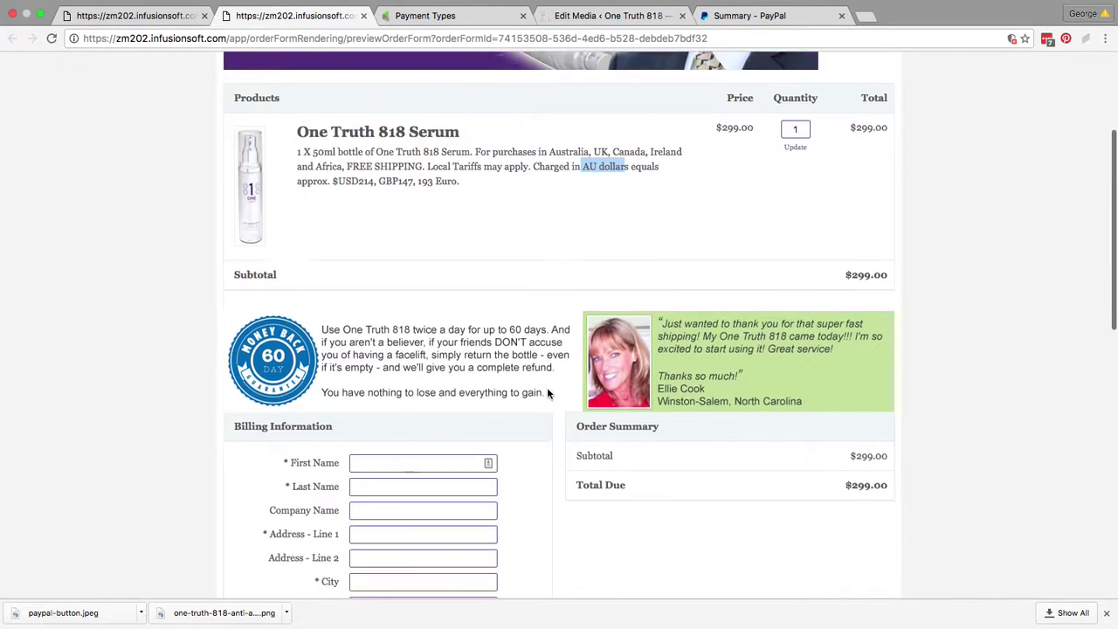
scroll(548, 393, down, 4)
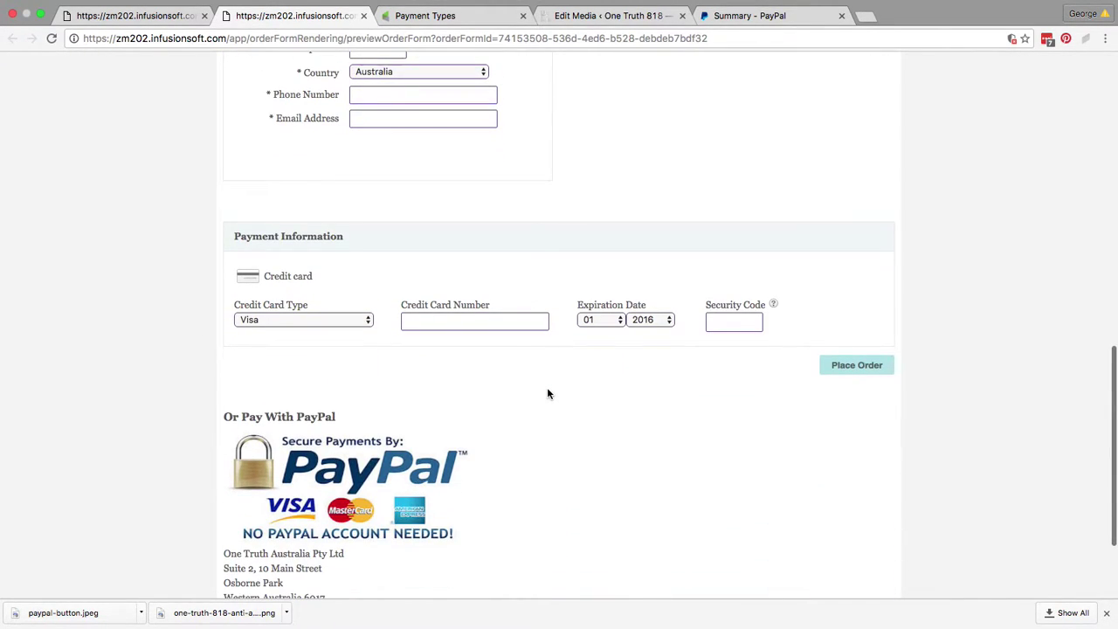
click(404, 489)
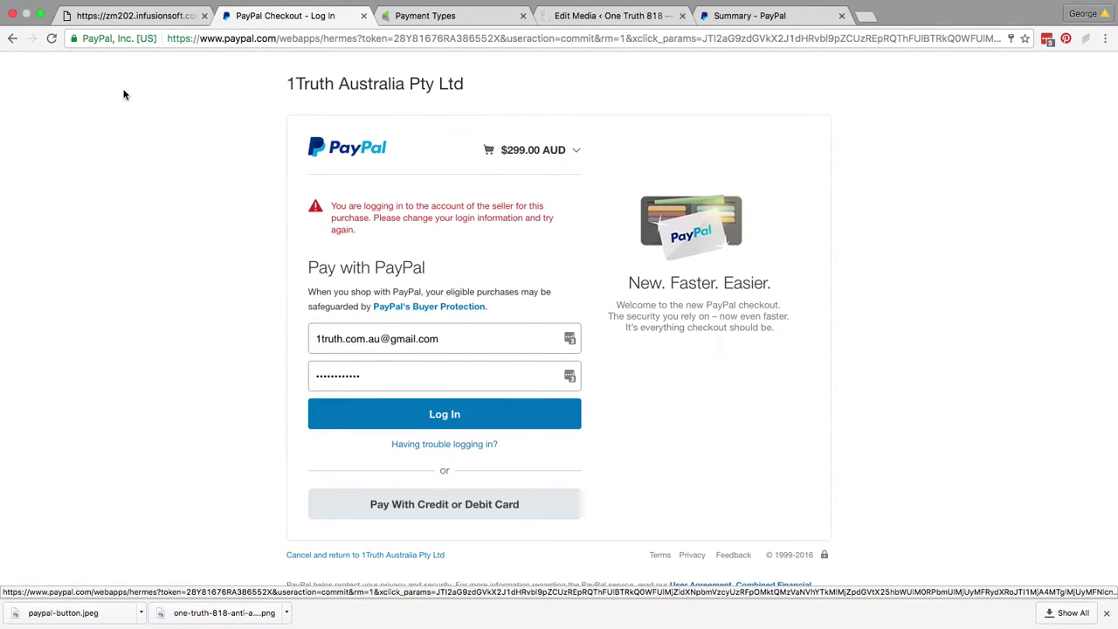
click(12, 40)
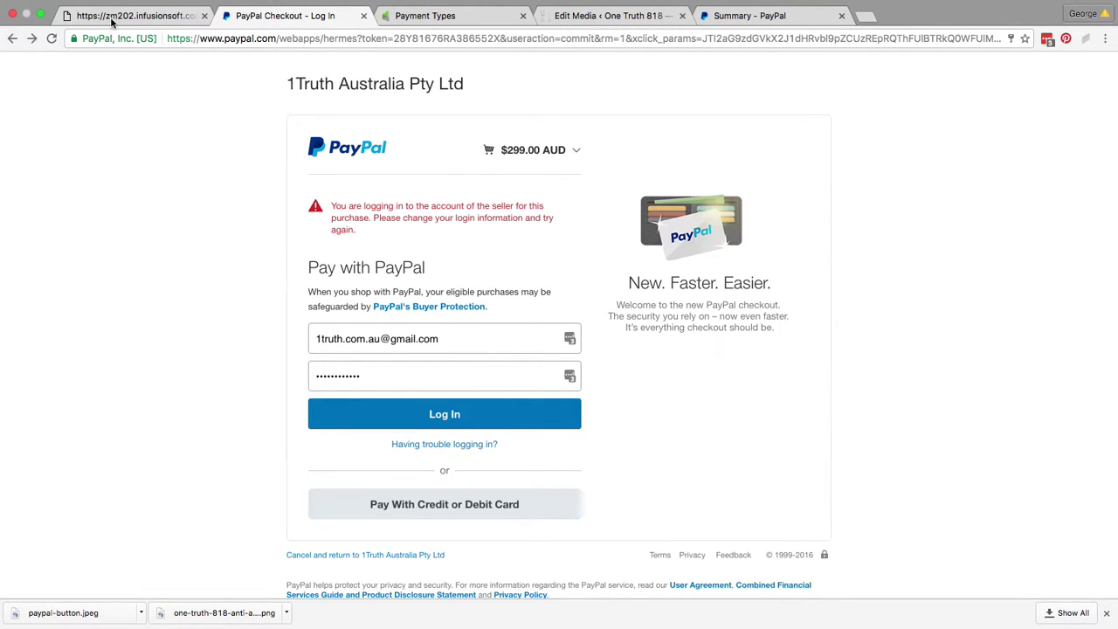
Open the PayPal checkout from the One Truth Serum USD order form to check its charge currency.
click(112, 16)
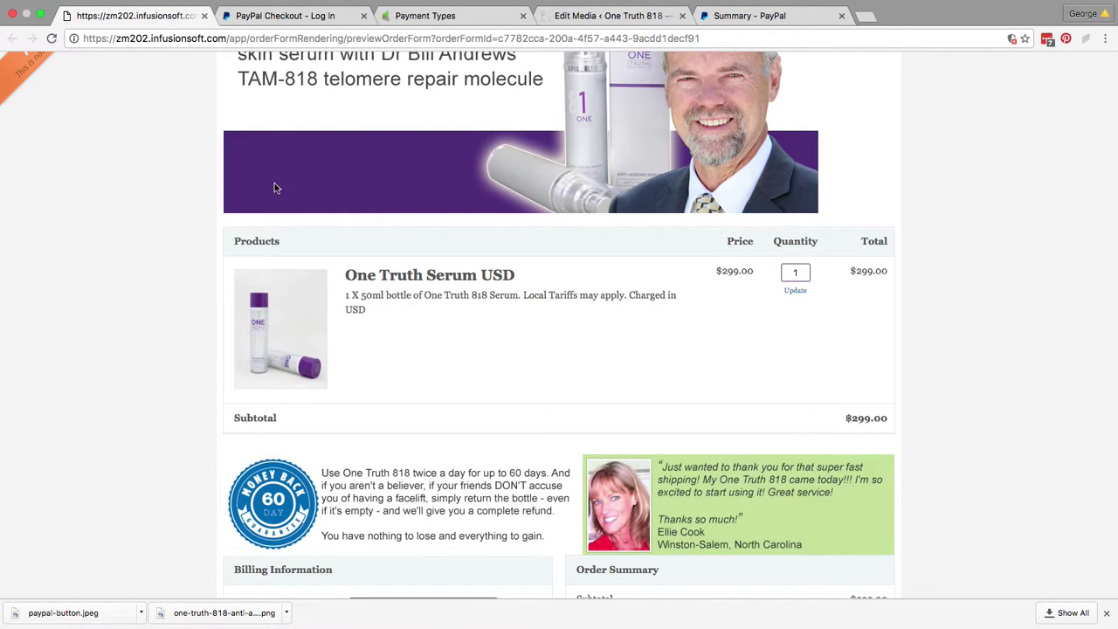
scroll(302, 259, down, 10)
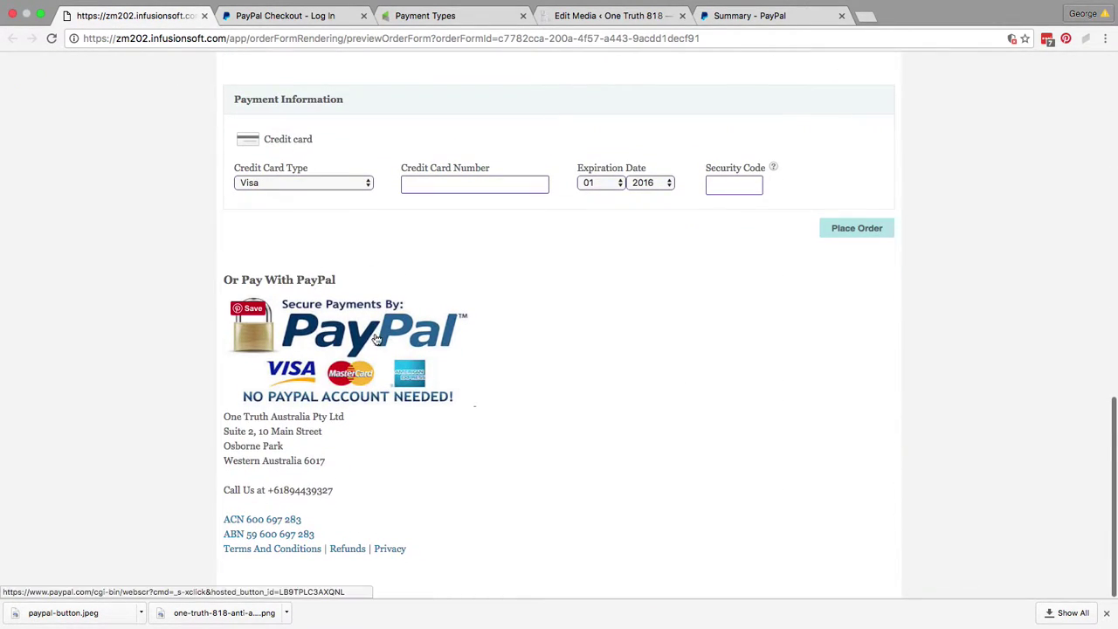
click(367, 345)
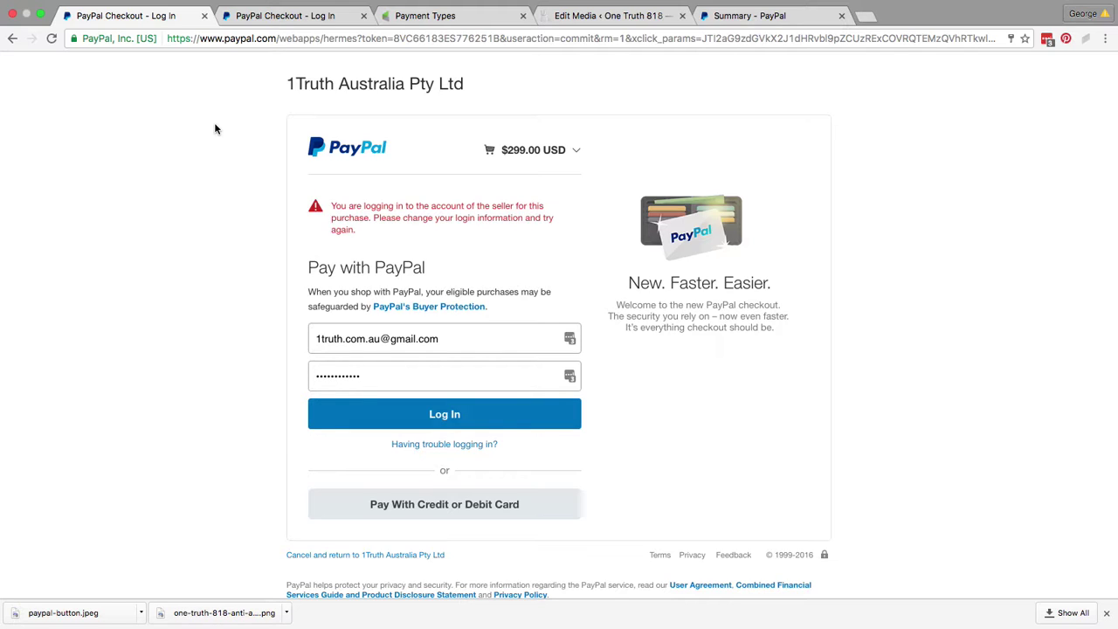
Review the PayPal Express Checkout fields and currency setting in Payment Types, and return to the order form from the USD PayPal checkout.
click(411, 17)
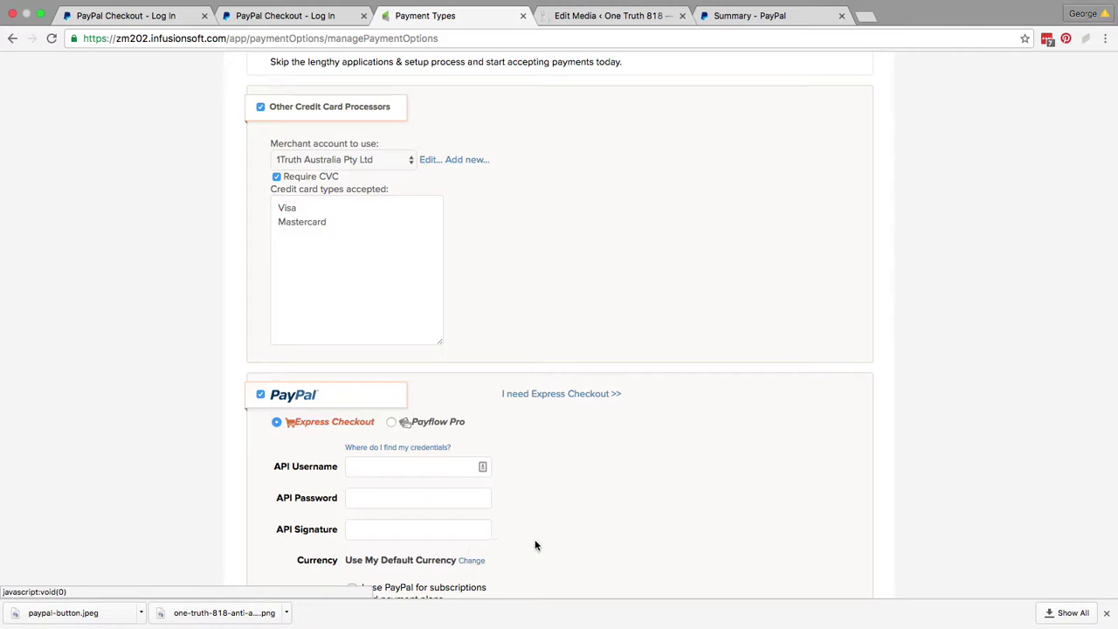
scroll(536, 540, down, 3)
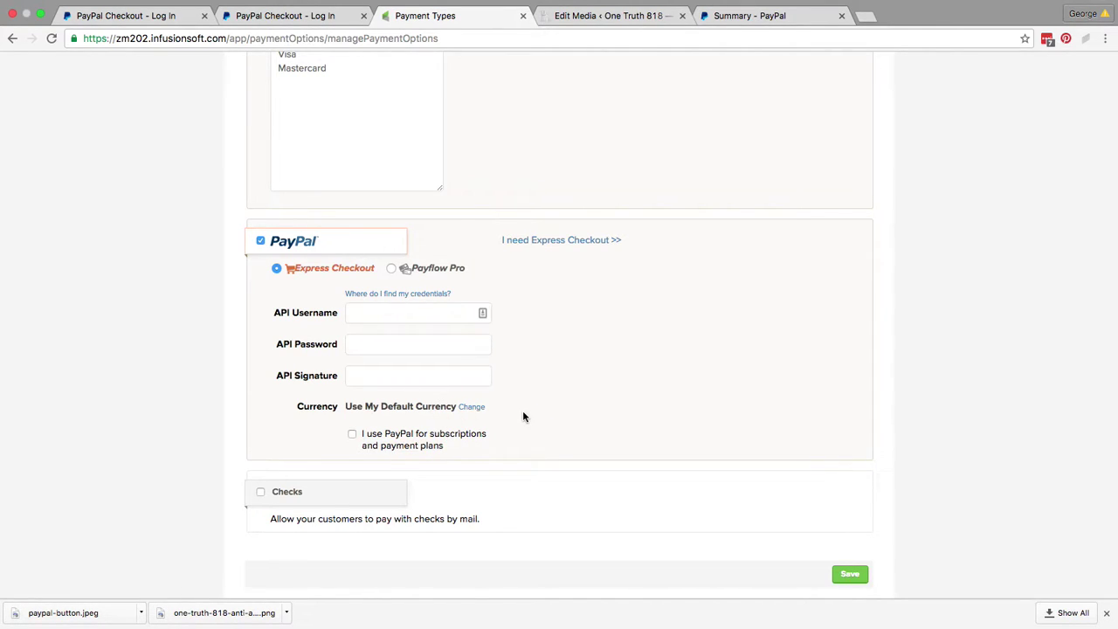
click(152, 21)
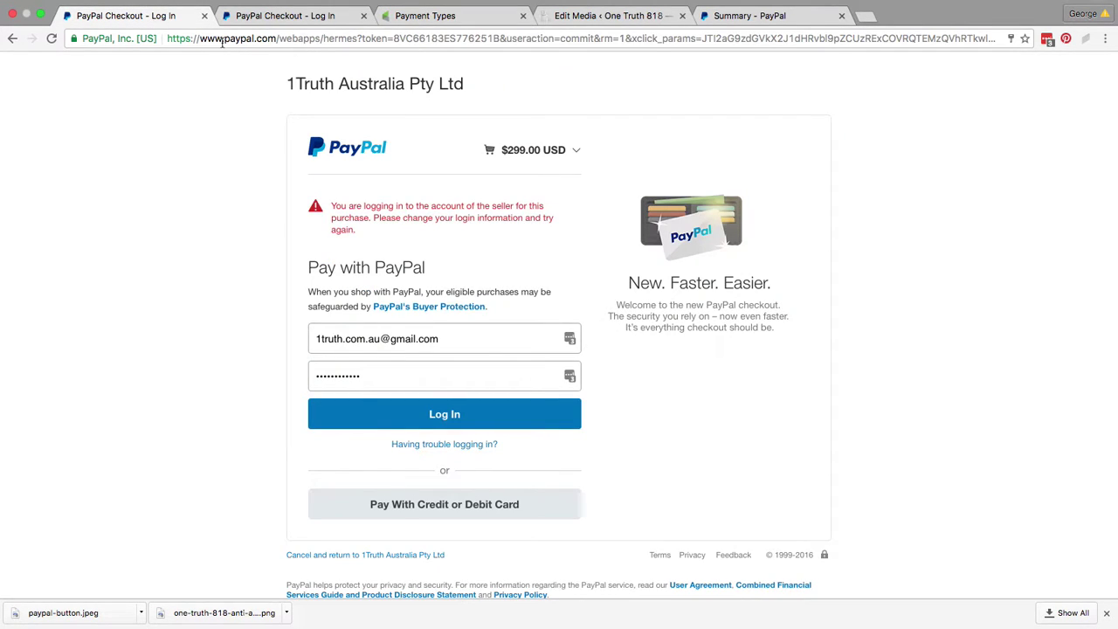
click(13, 37)
Locate the File URL of the paypal-button image in the WordPress media editor and highlight part of it.
click(609, 16)
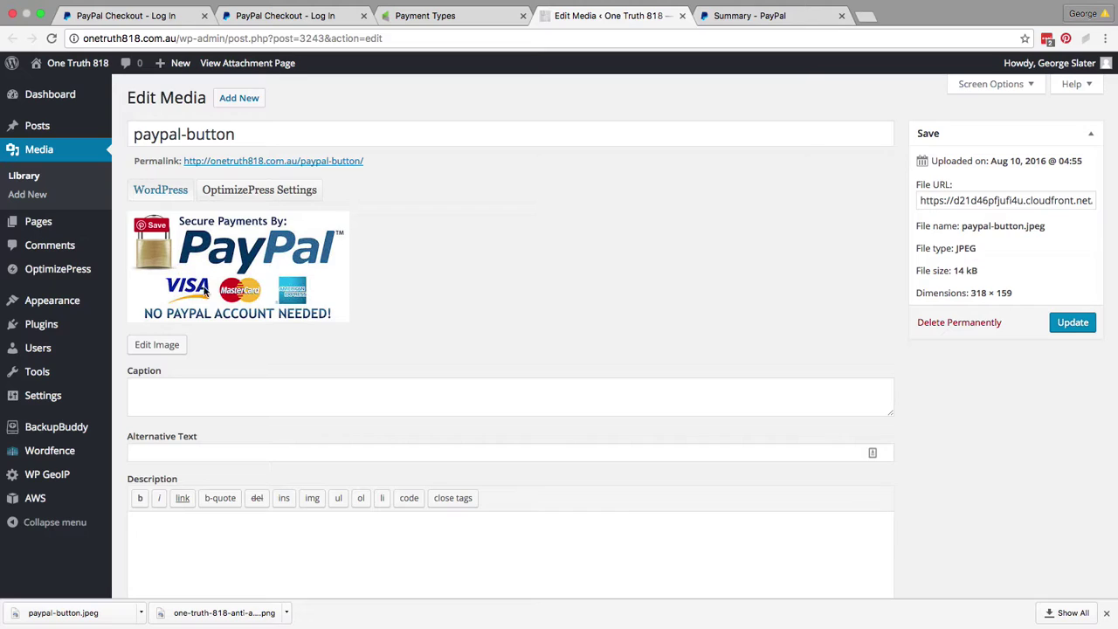
drag(967, 201, 1006, 201)
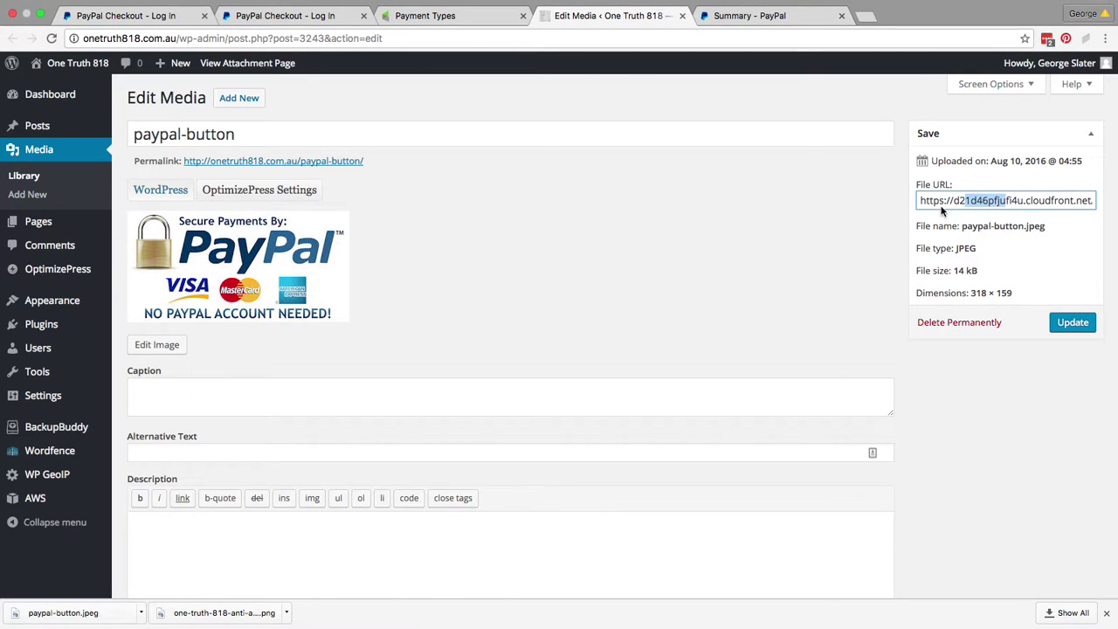
Open the list of saved PayPal buttons from the full set of tools in the PayPal account.
click(730, 17)
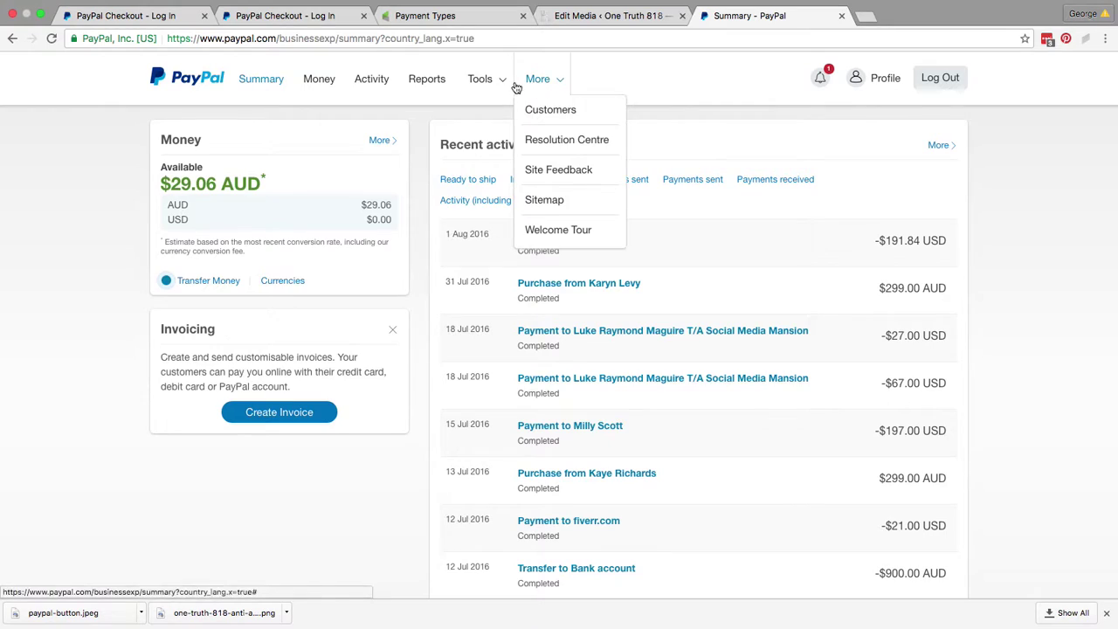
mouse_move(499, 82)
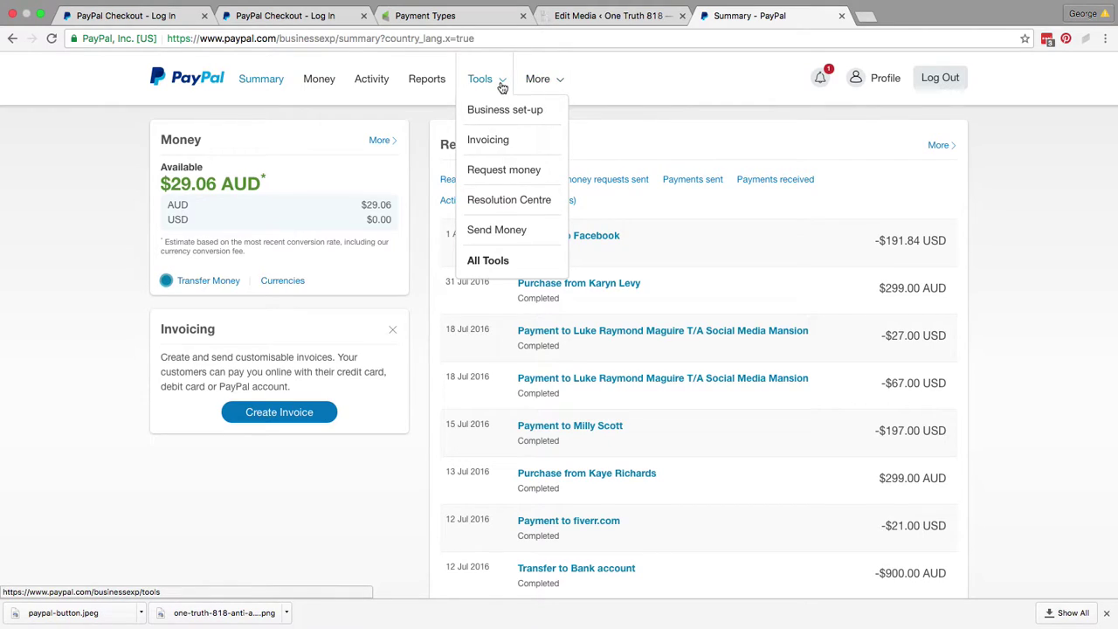
click(506, 263)
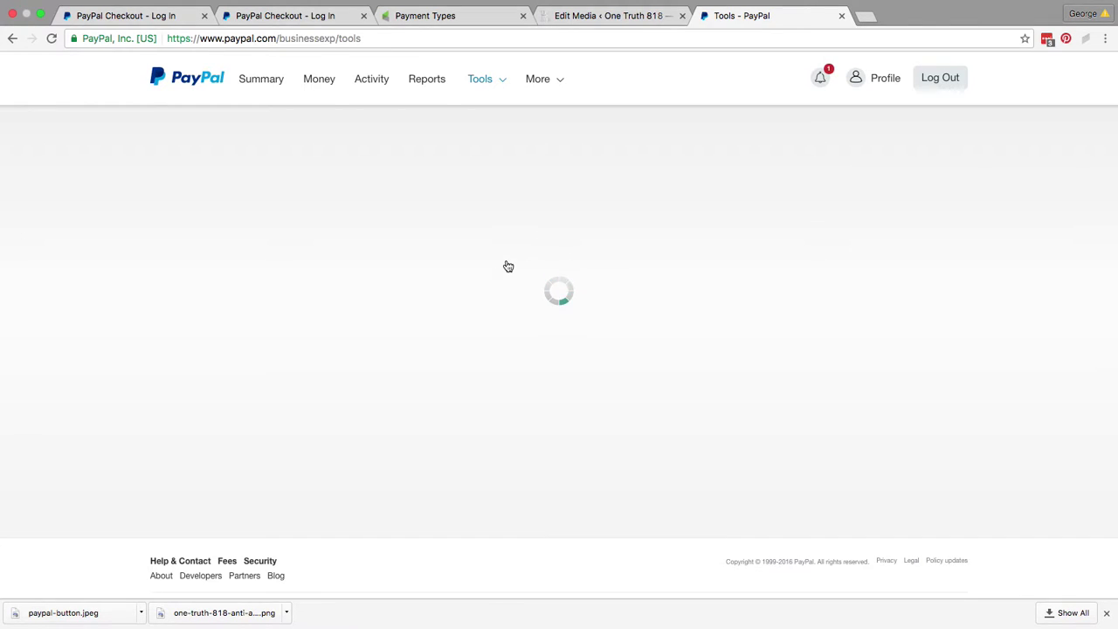
scroll(508, 265, down, 5)
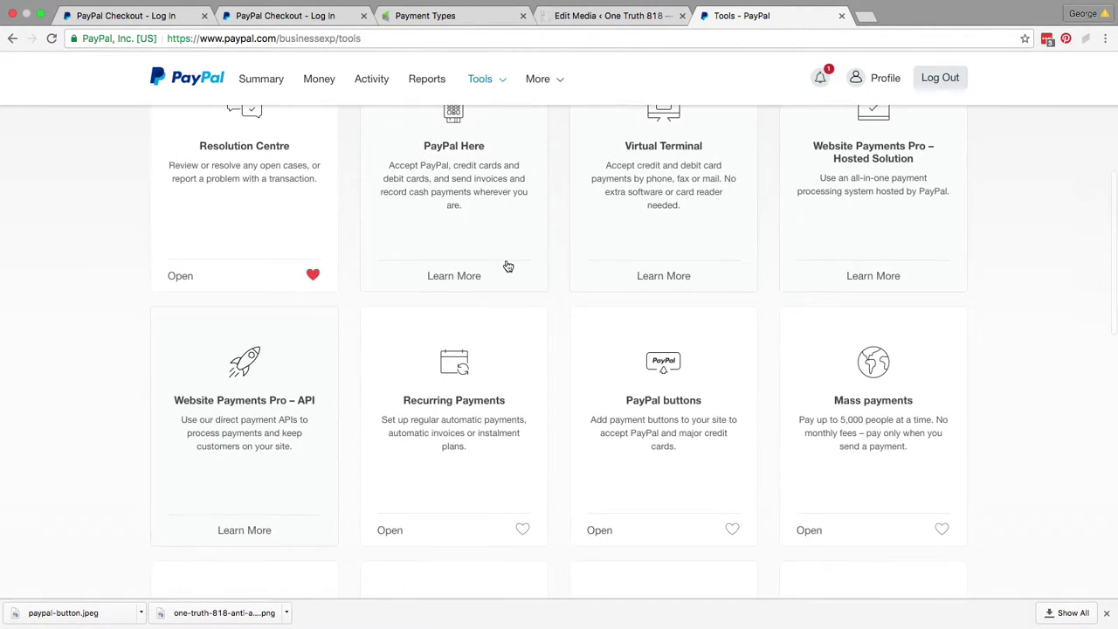
scroll(507, 265, down, 2)
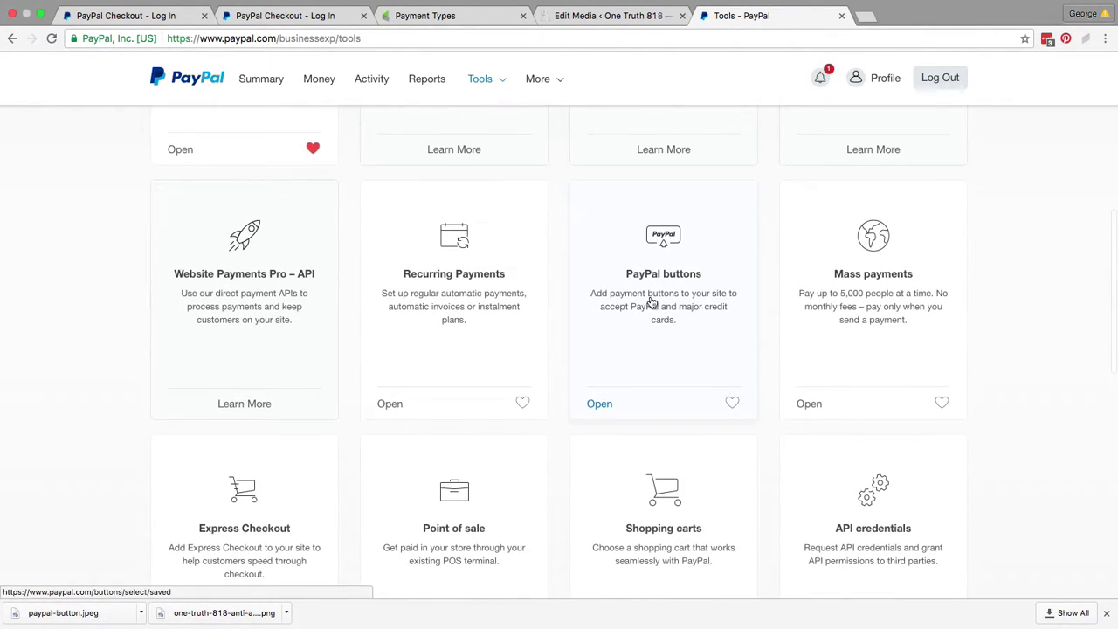
click(666, 241)
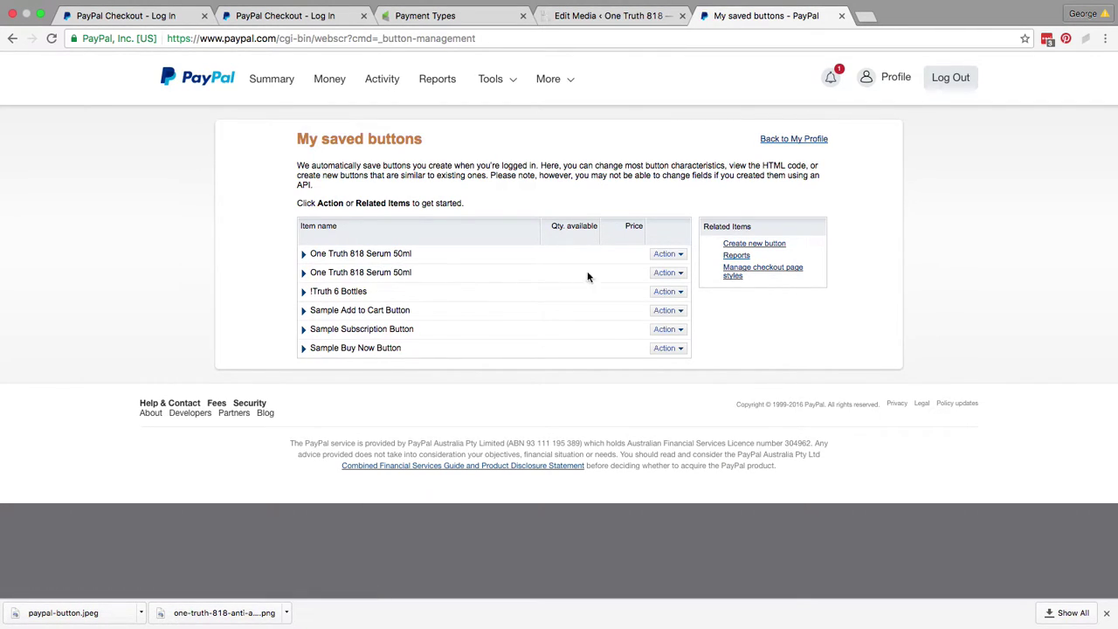
Open the first One Truth 818 Serum 50ml button for editing, review its payment details and save it to generate the button code.
click(669, 255)
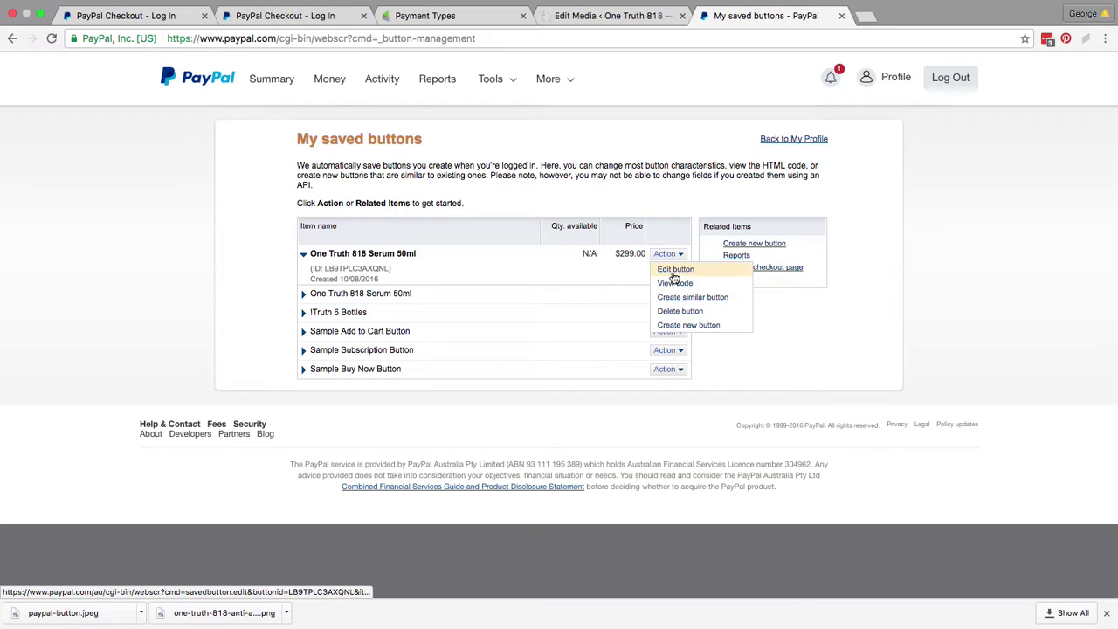
click(675, 271)
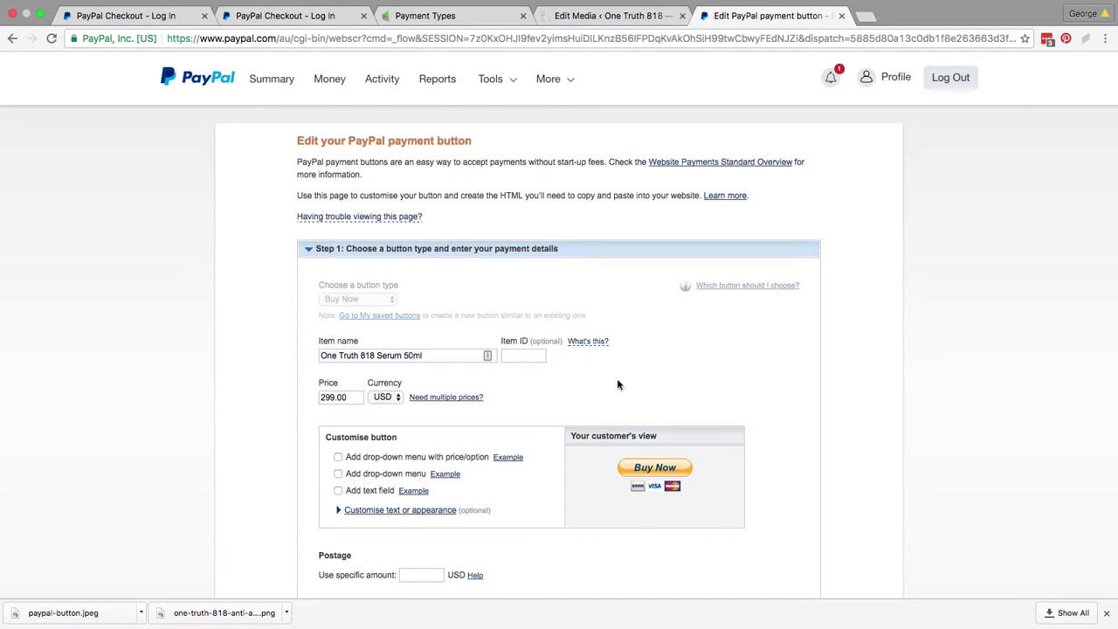
scroll(685, 377, down, 6)
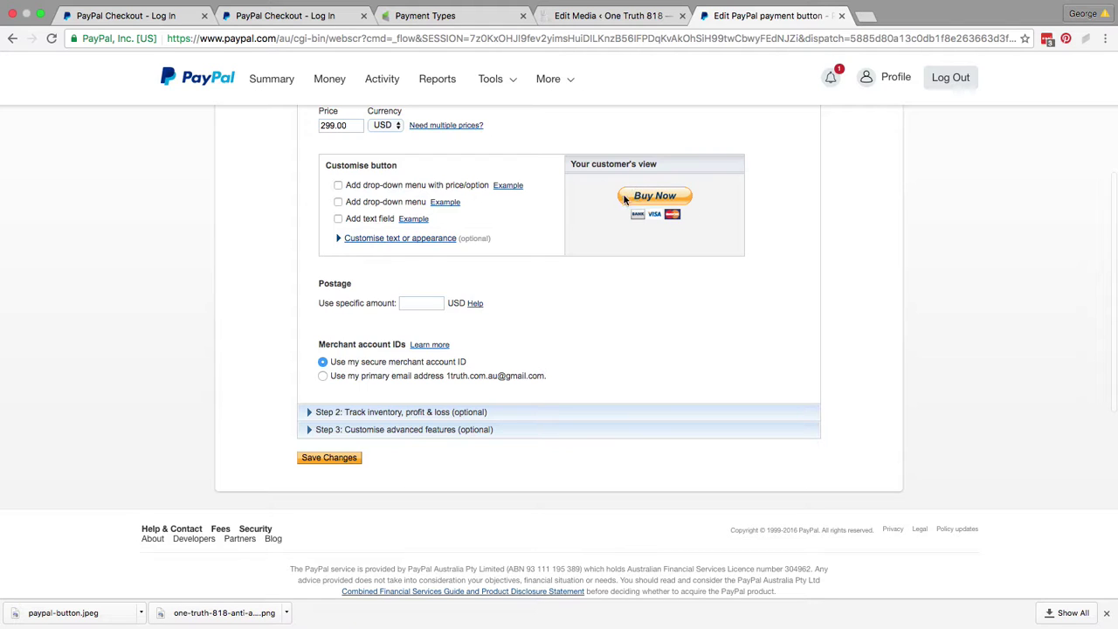
scroll(523, 381, down, 1)
scroll(522, 381, up, 5)
scroll(525, 384, down, 6)
click(343, 427)
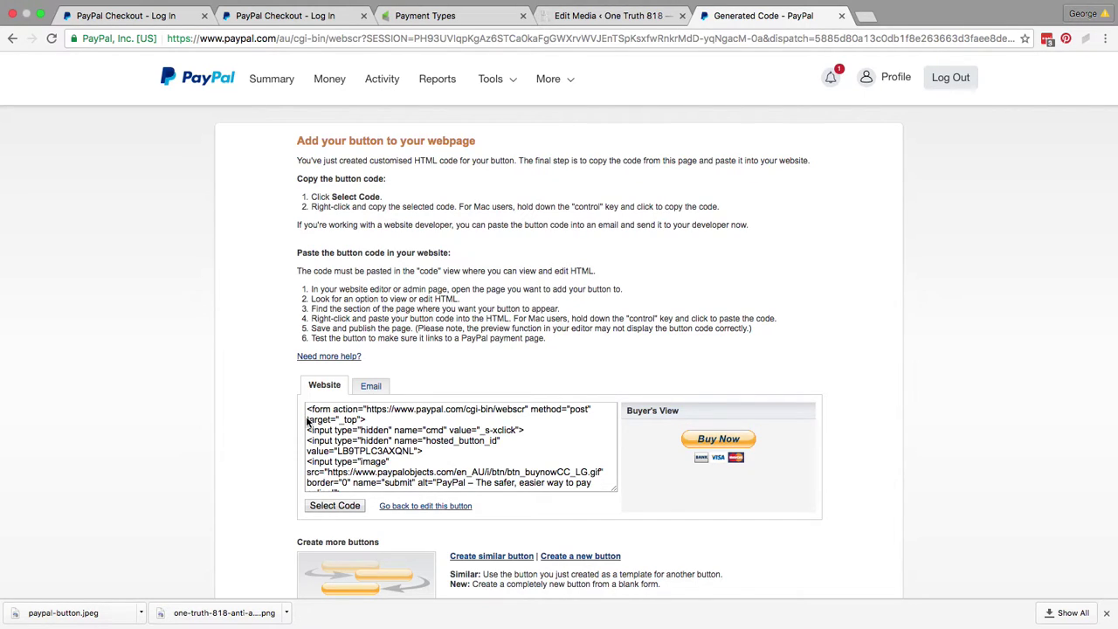
Return the USD checkout to its order form and display the email payment link for the generated PayPal button.
click(174, 17)
click(12, 38)
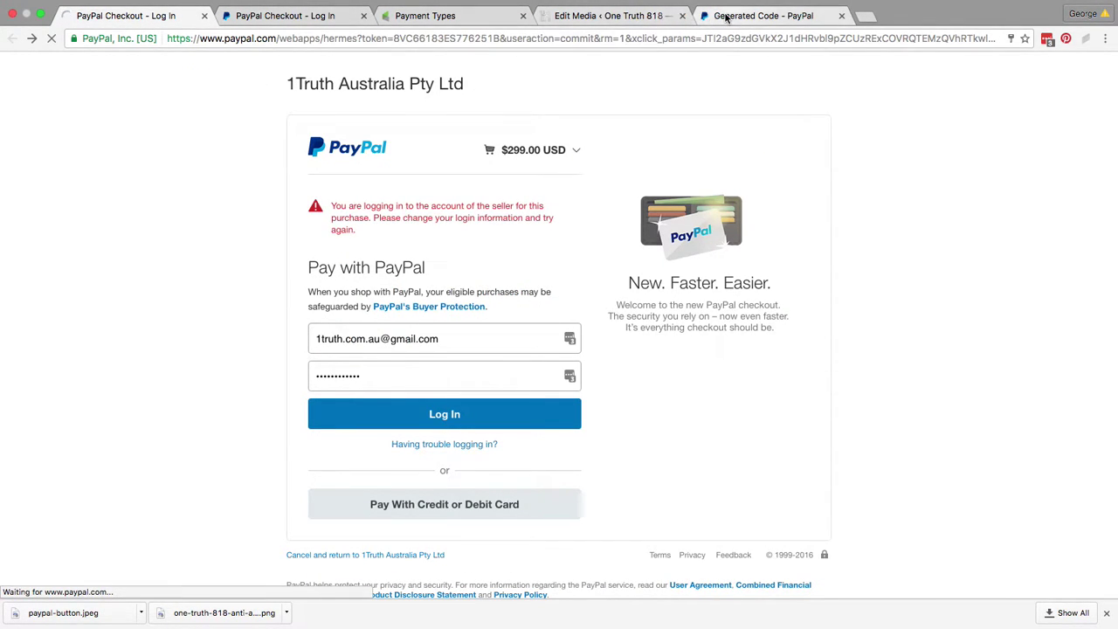
click(725, 17)
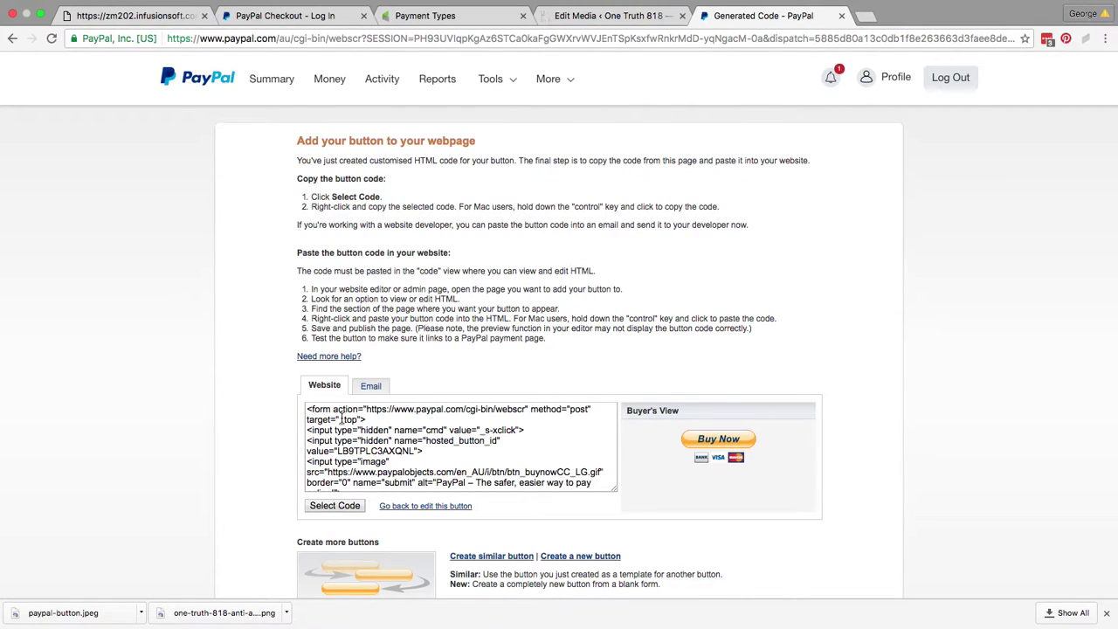
click(370, 385)
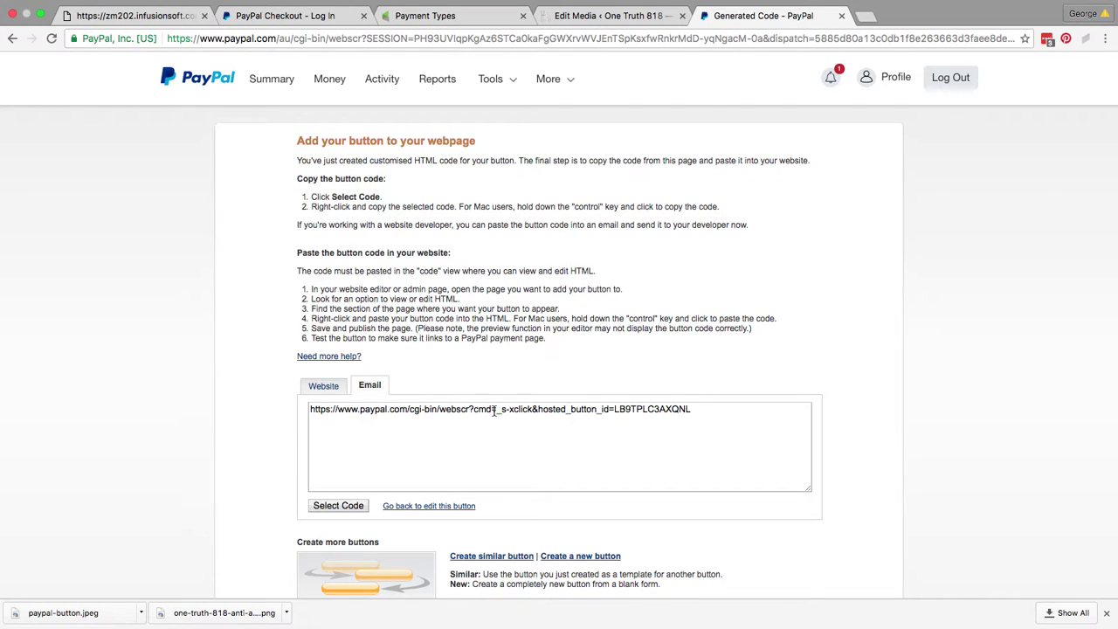
Open the HTML Areas of the One Truth 818 Serum Bottle order form from E-Commerce Setup.
click(612, 15)
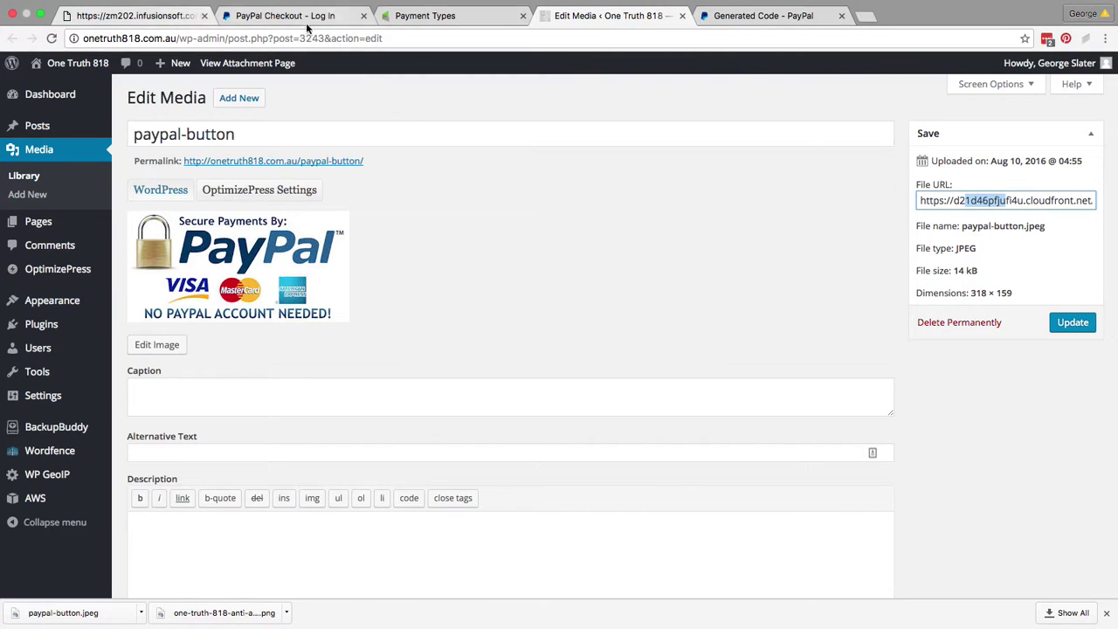
click(425, 17)
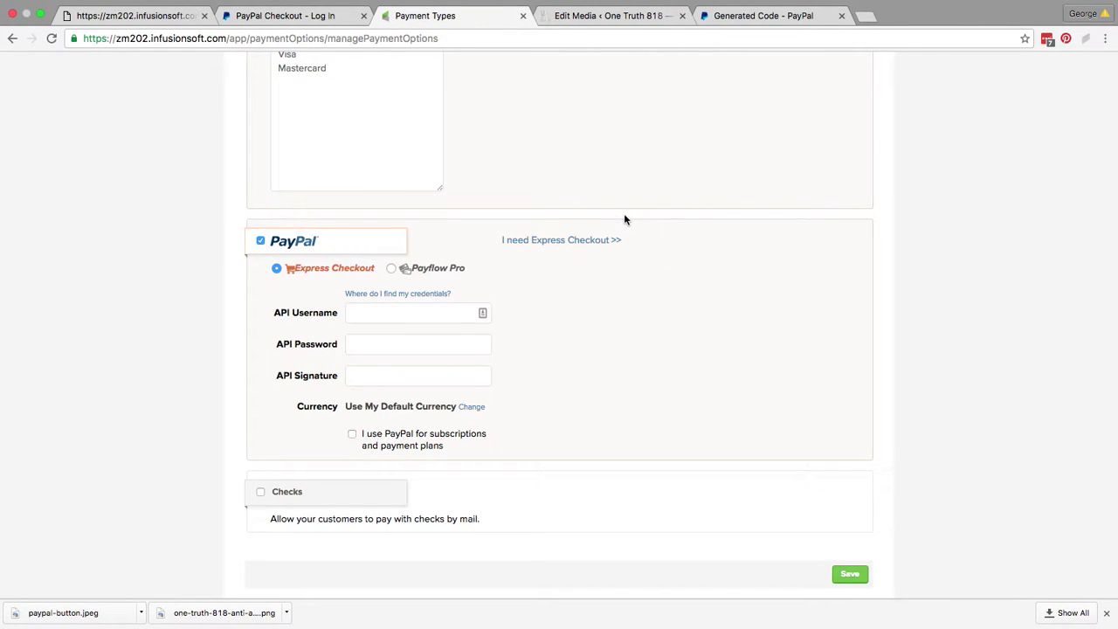
click(503, 161)
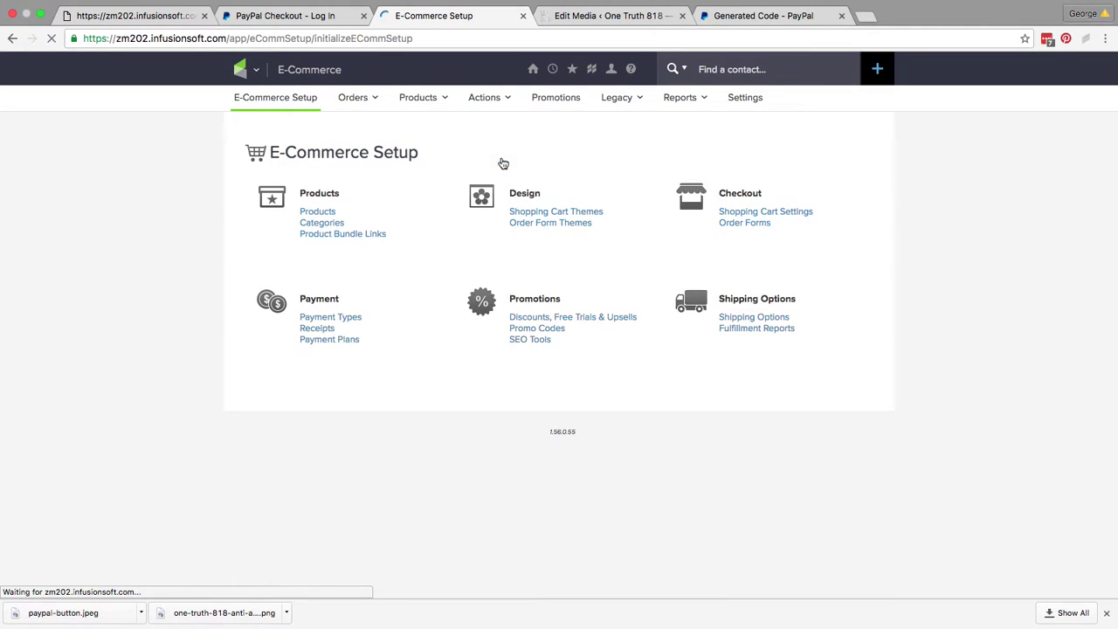
click(747, 224)
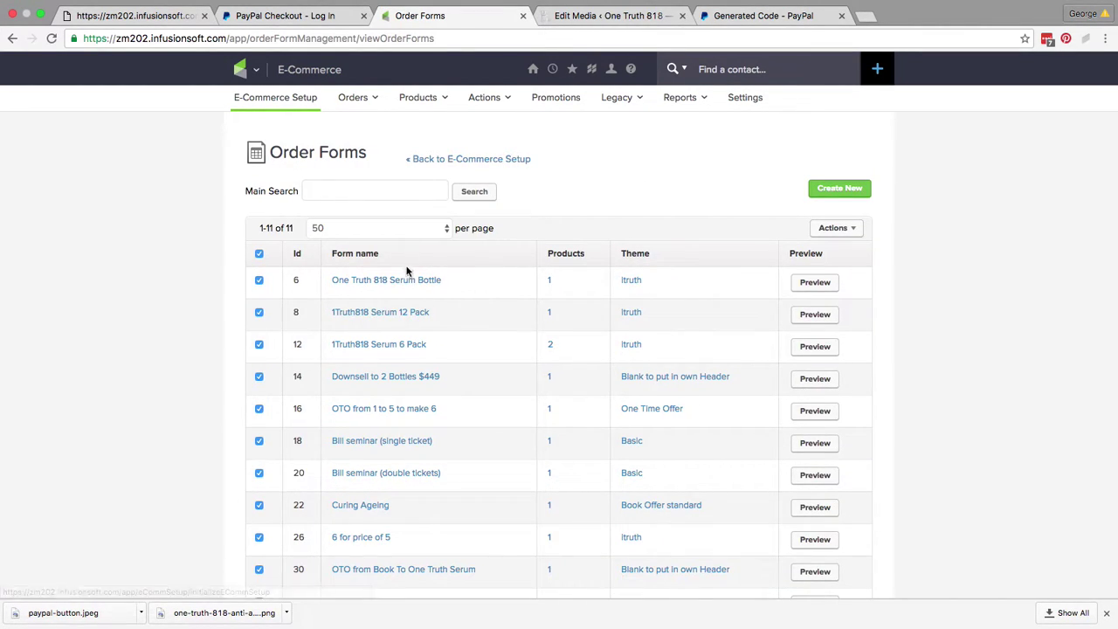
click(409, 280)
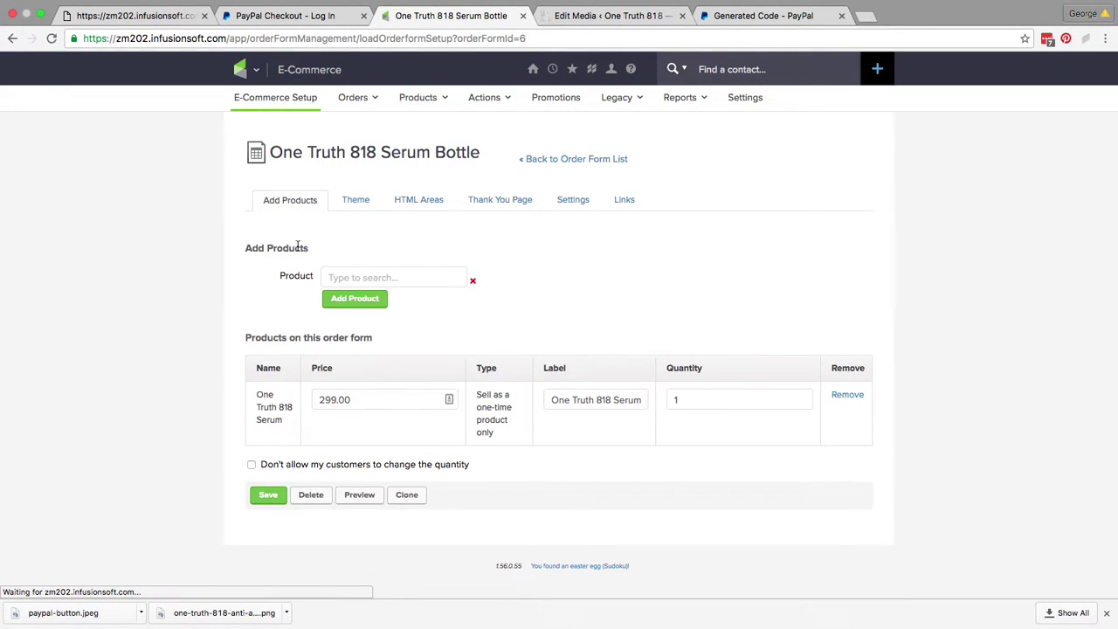
click(357, 202)
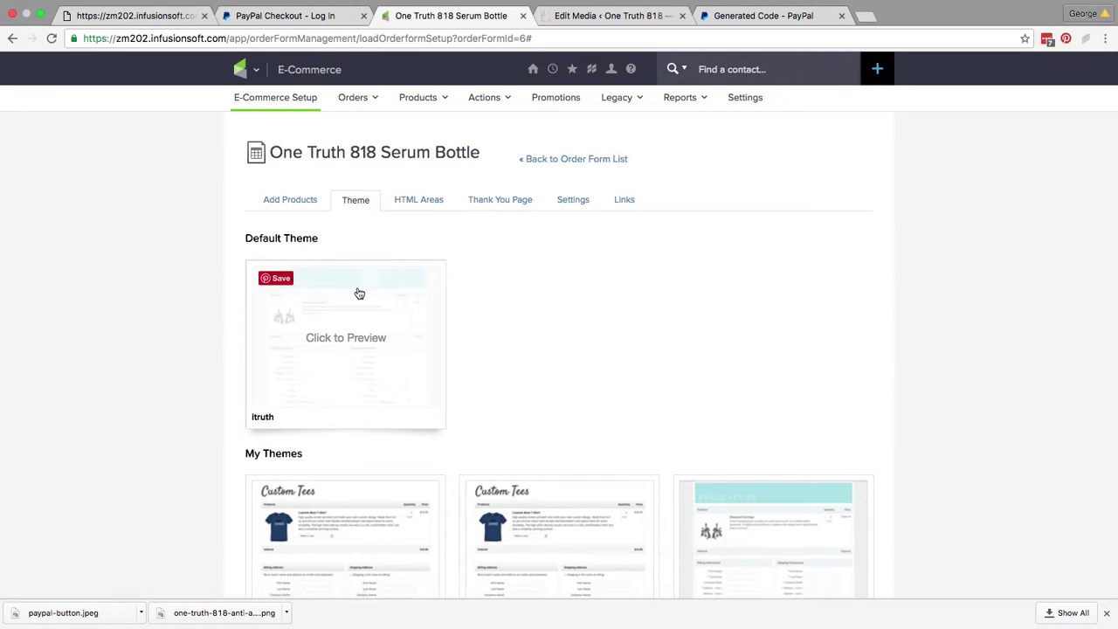
click(420, 199)
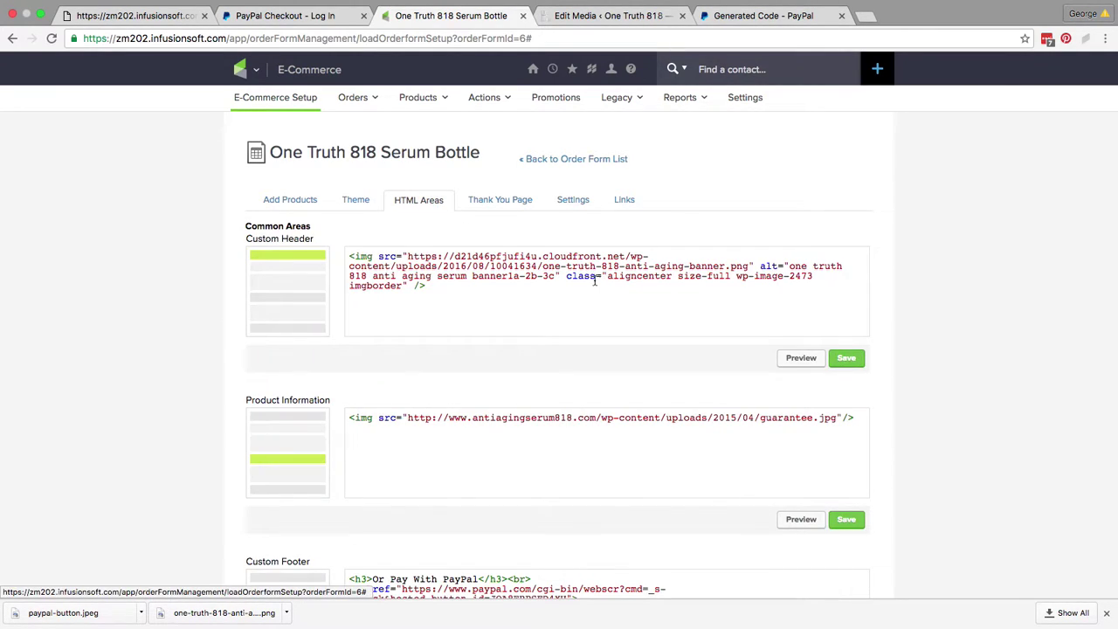
Highlight the PayPal link in the Custom Footer code and compare it with the generated button's email link.
scroll(594, 283, down, 1)
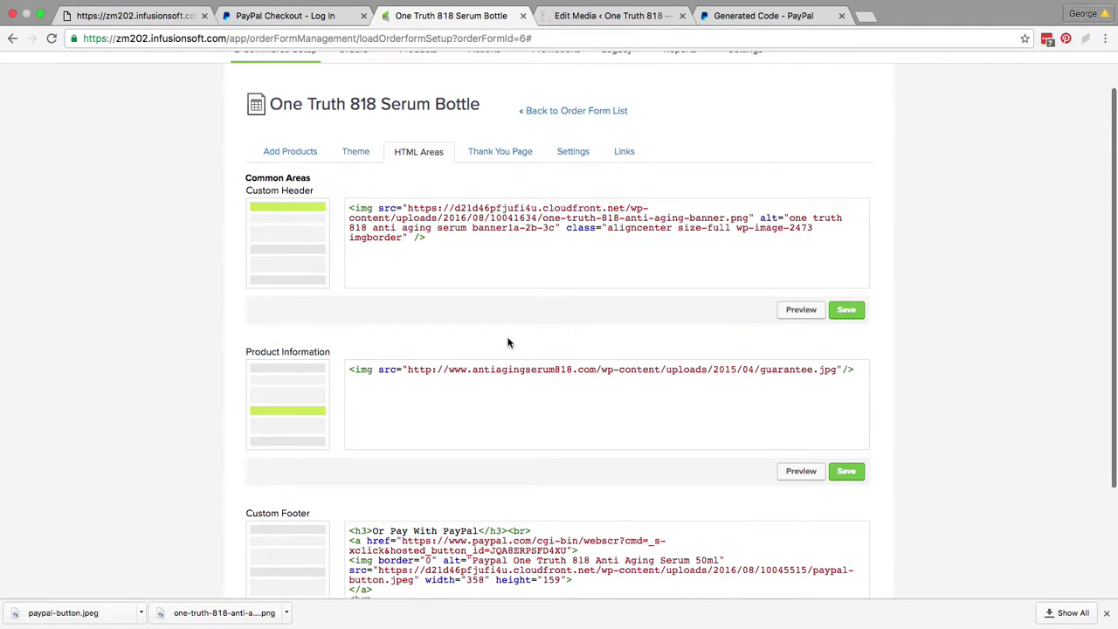
scroll(507, 343, down, 3)
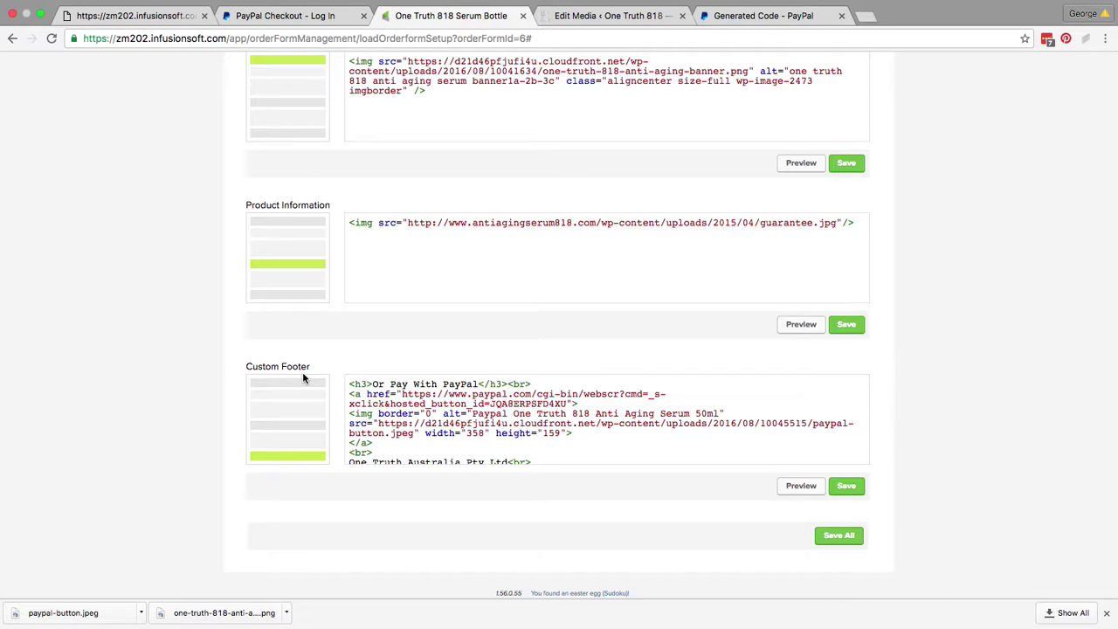
click(404, 397)
drag(403, 397, 567, 405)
click(764, 15)
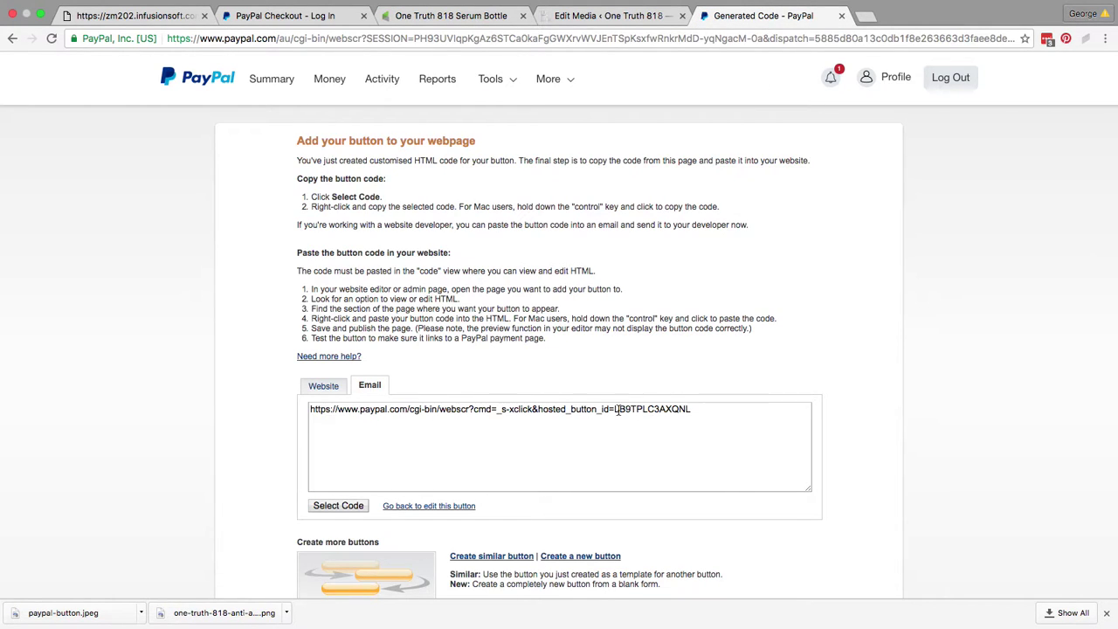
Check the paypal-button image in WordPress media and highlight the matching image source URL in the Custom Footer code.
click(623, 17)
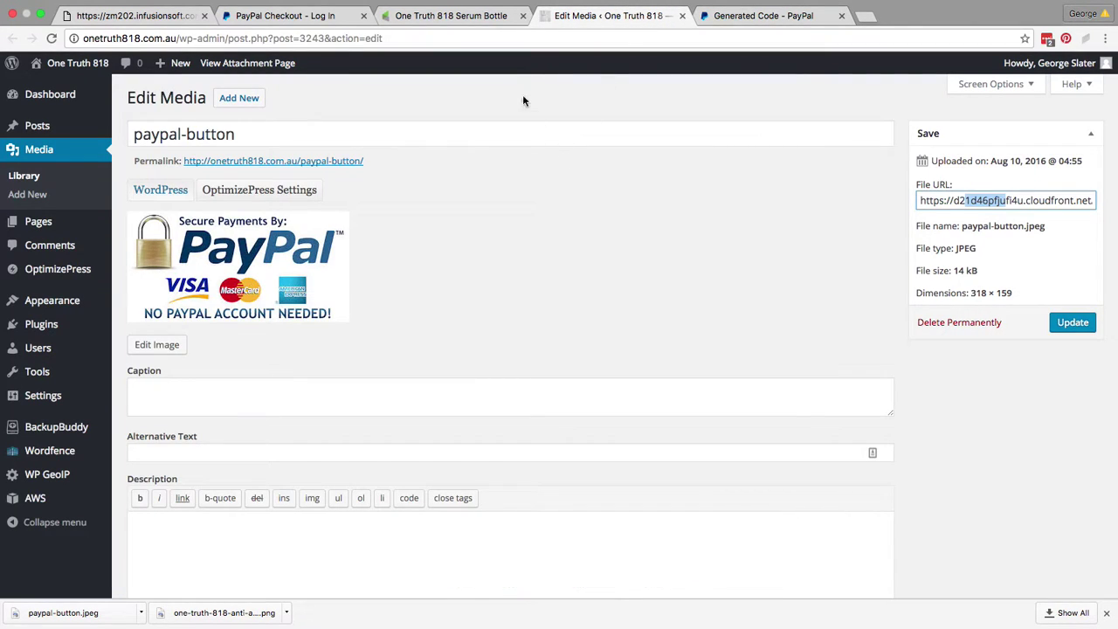
click(470, 17)
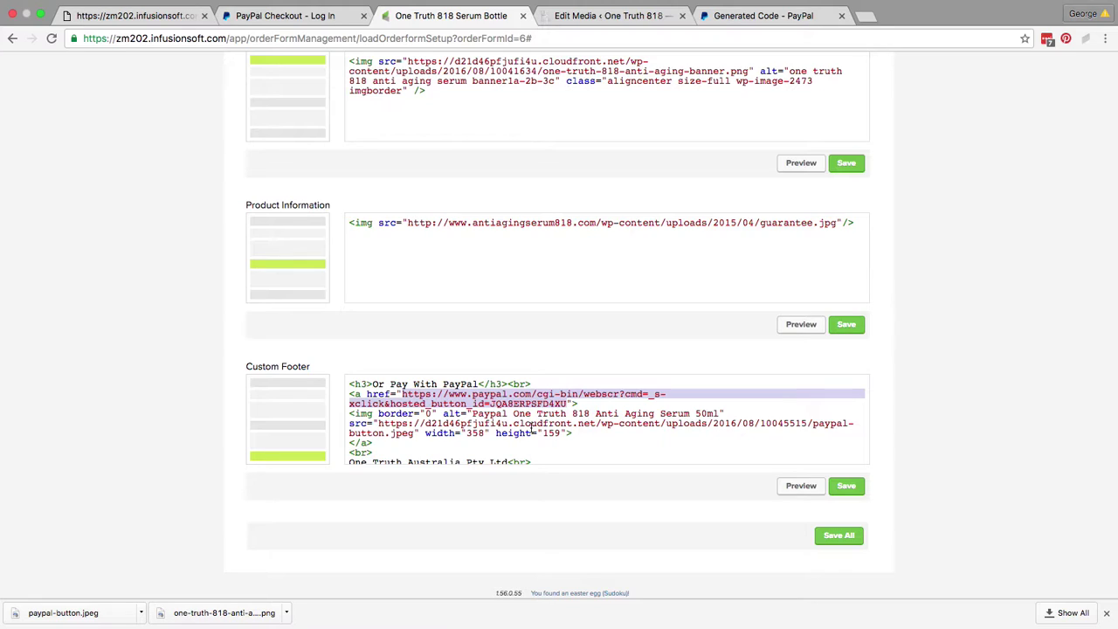
drag(379, 426, 414, 433)
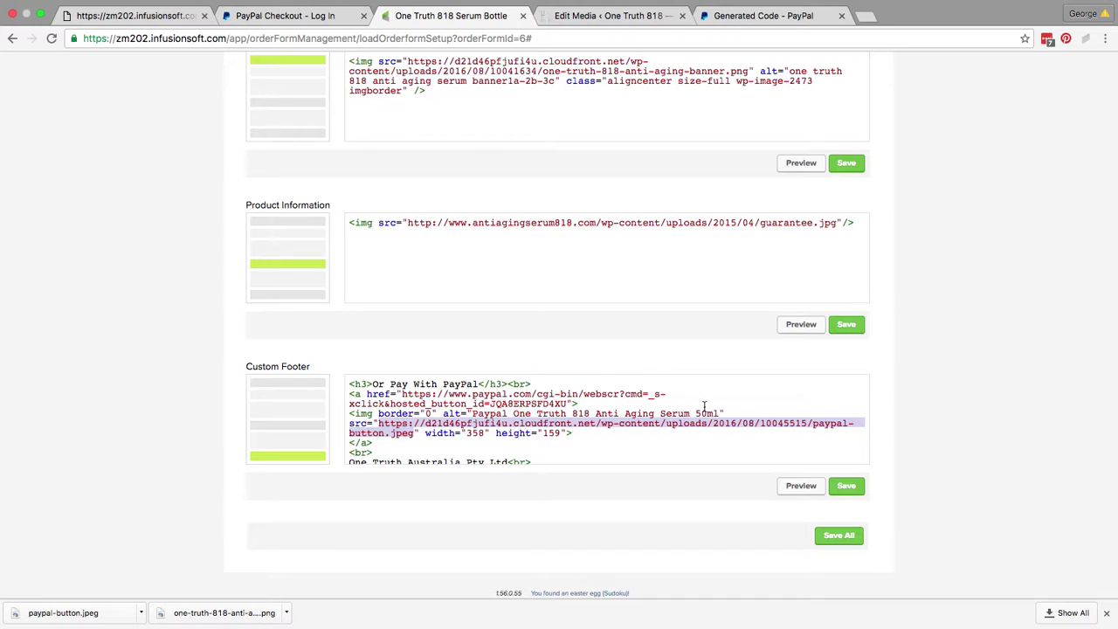
Check how the PayPal image displays on the order form preview and highlight its width value in the Custom Footer code.
click(171, 20)
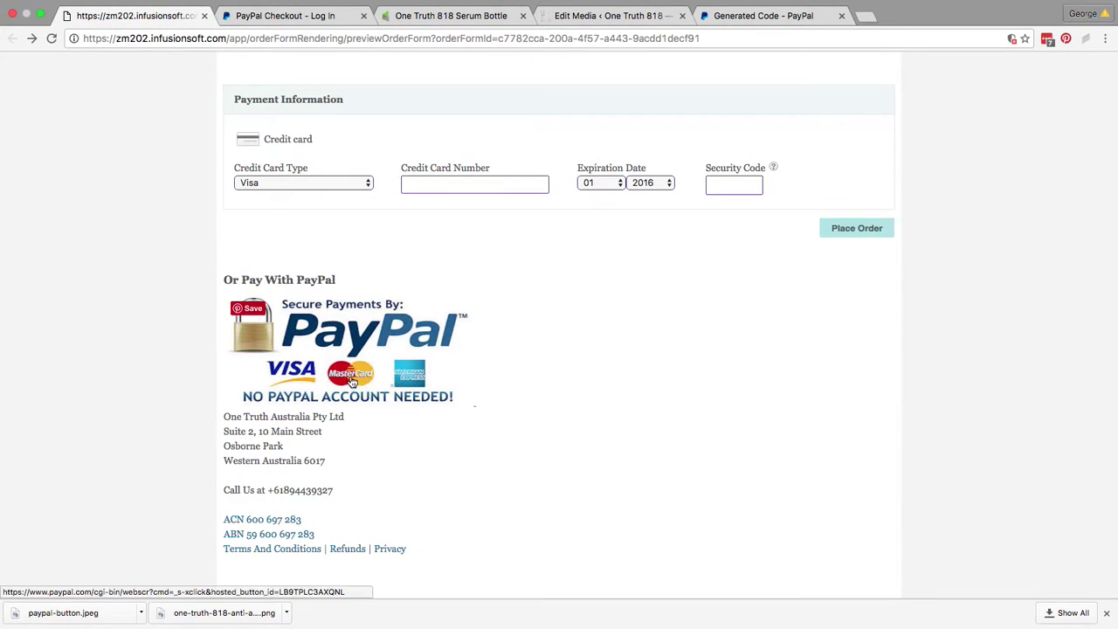
click(568, 16)
click(441, 16)
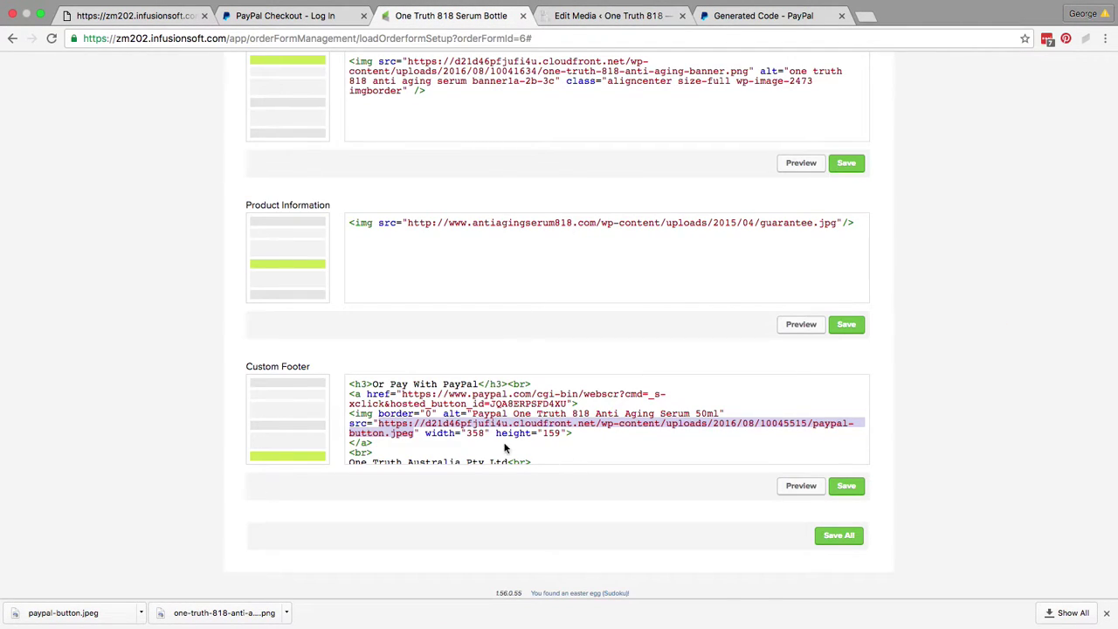
double_click(476, 432)
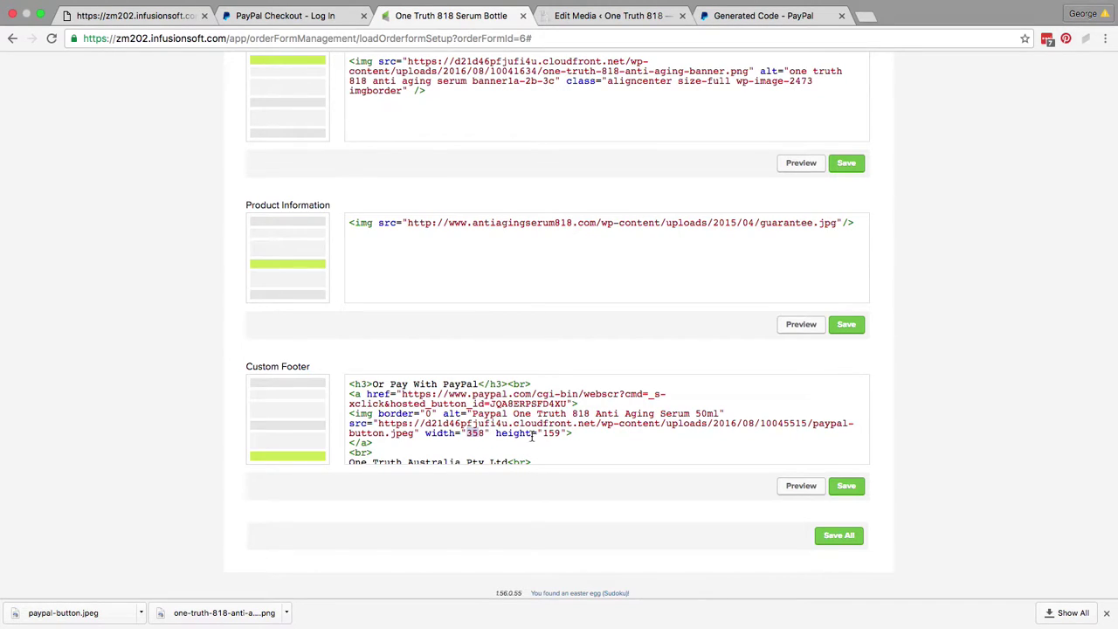
click(483, 436)
scroll(474, 420, up, 5)
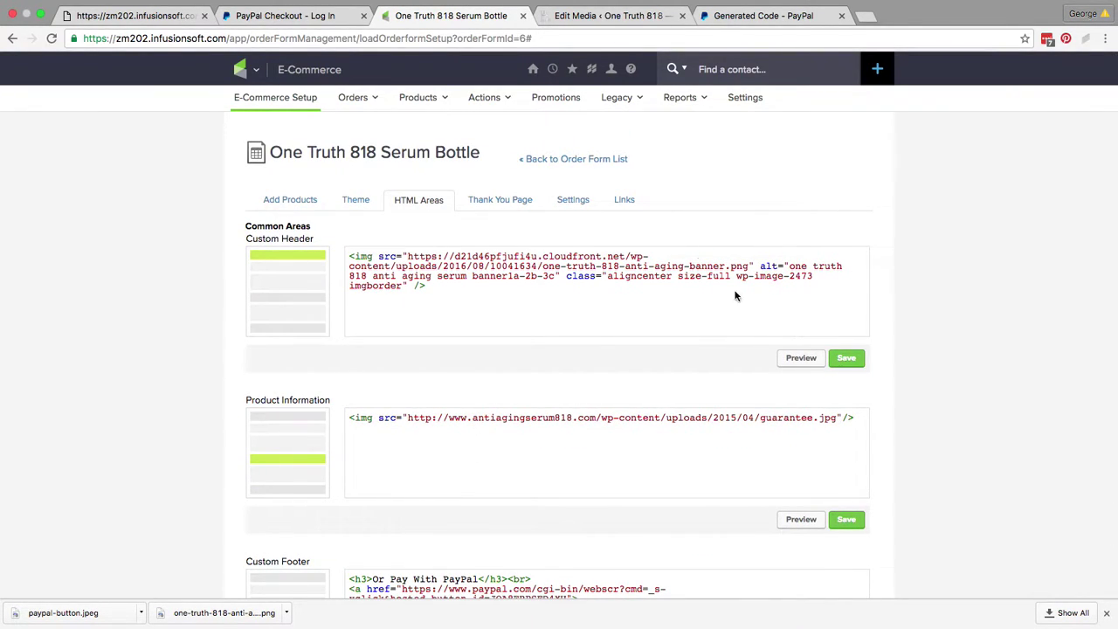
Review the One Truth Serum USD order form preview, covering the product details, order summary, credit card payment and PayPal section.
click(152, 16)
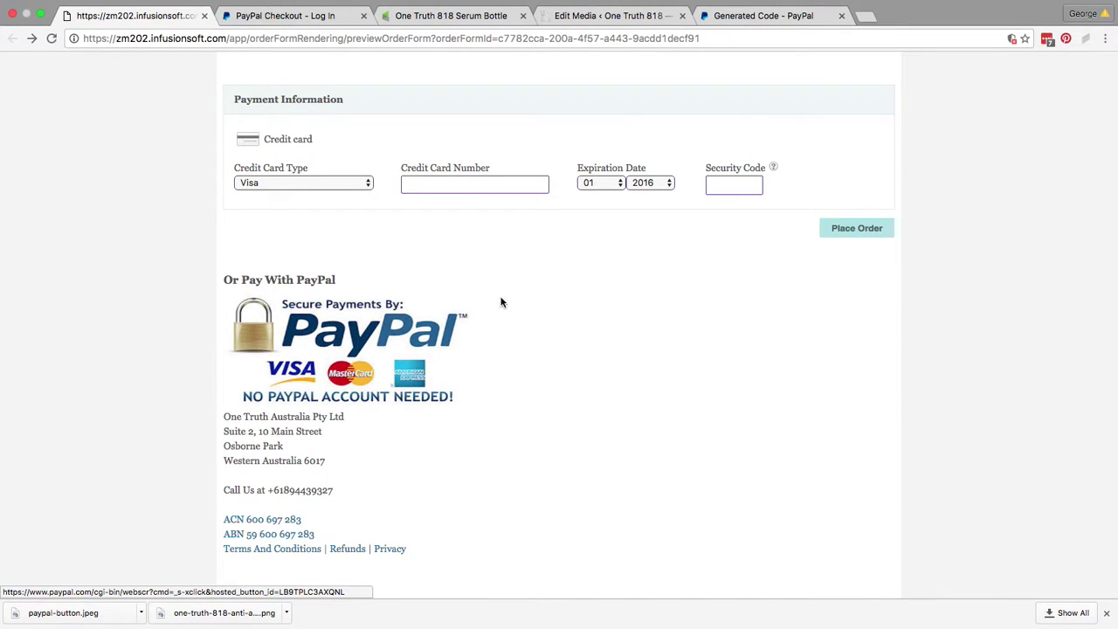
scroll(499, 303, up, 5)
scroll(500, 302, up, 5)
scroll(501, 303, down, 8)
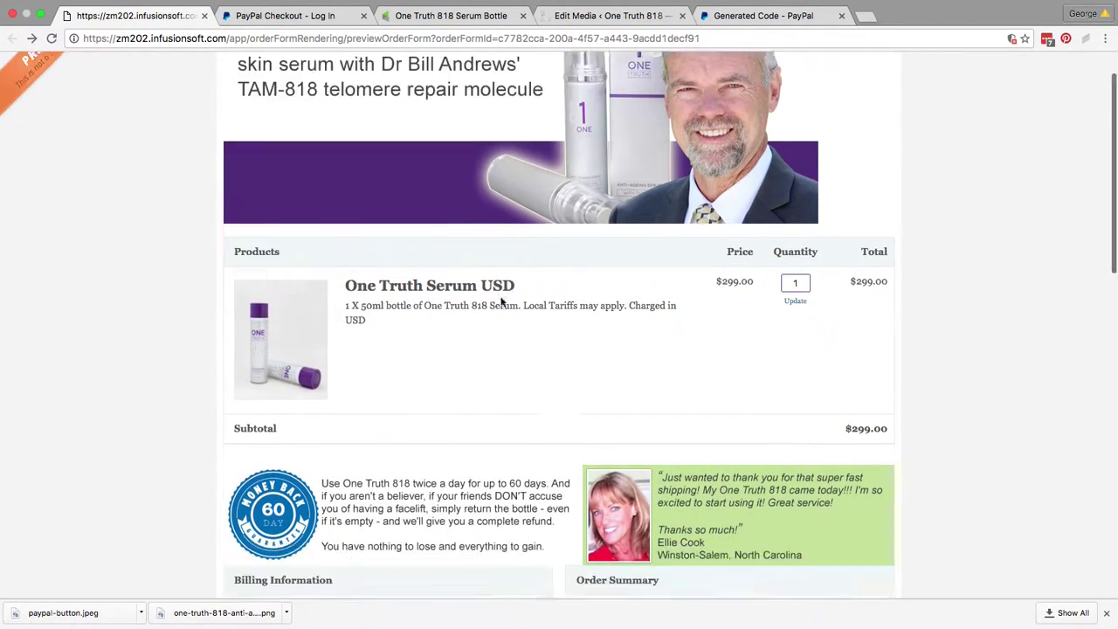
scroll(501, 303, down, 5)
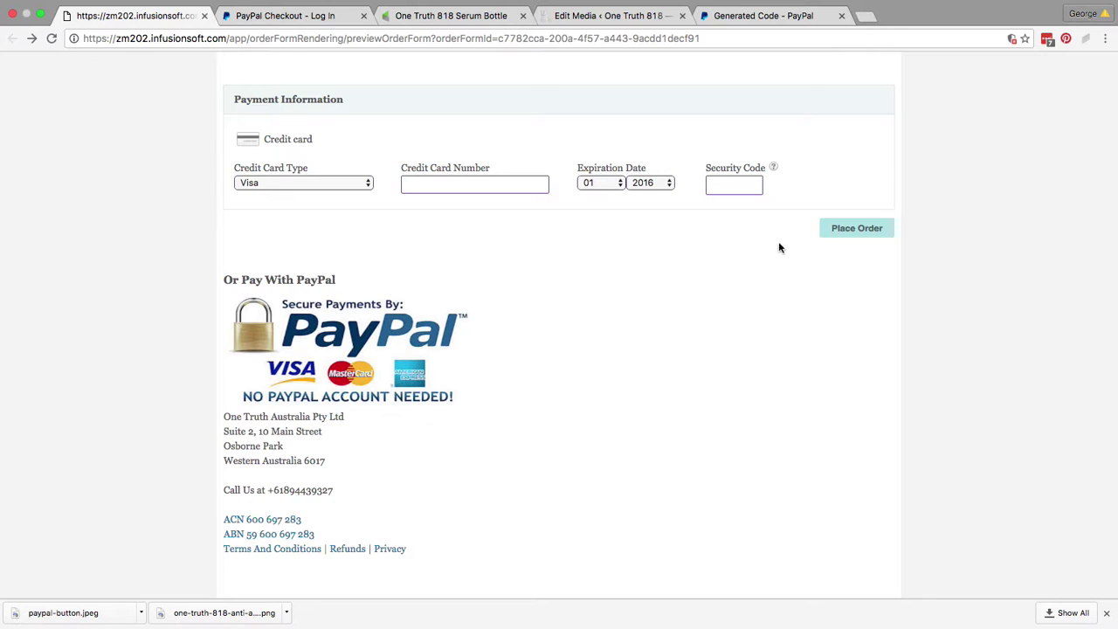
scroll(712, 274, up, 5)
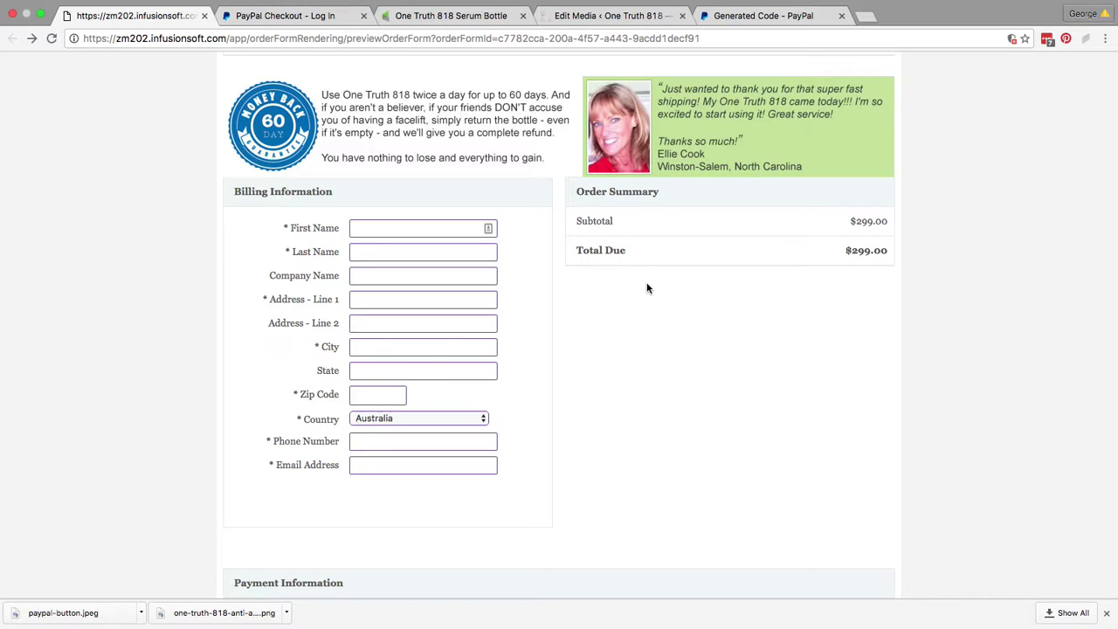
scroll(639, 292, down, 10)
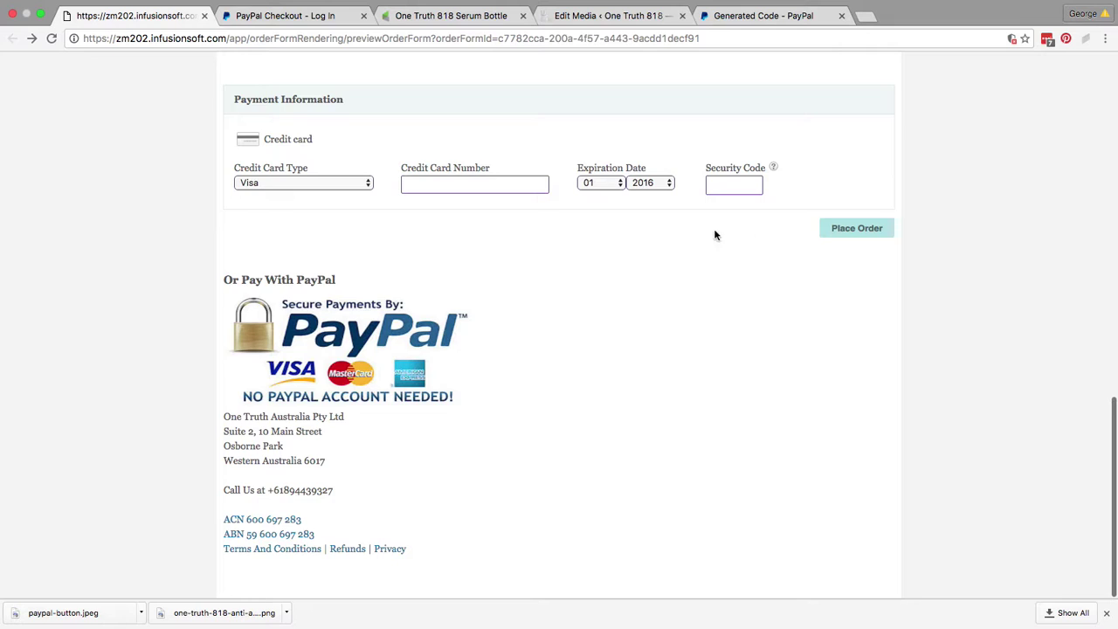
scroll(726, 253, up, 15)
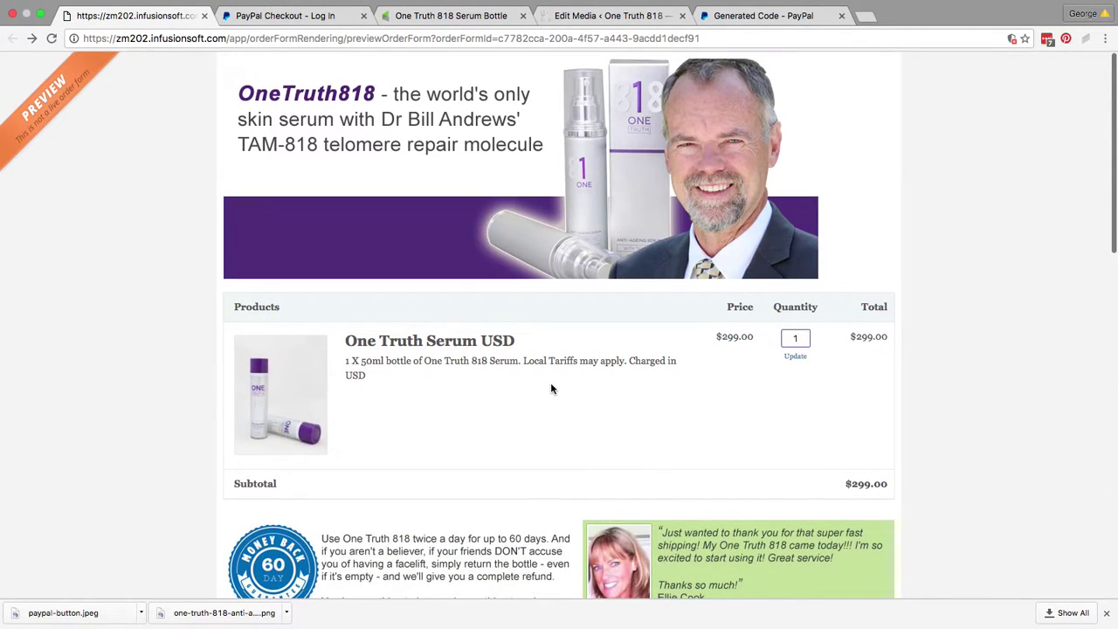
scroll(551, 378, down, 10)
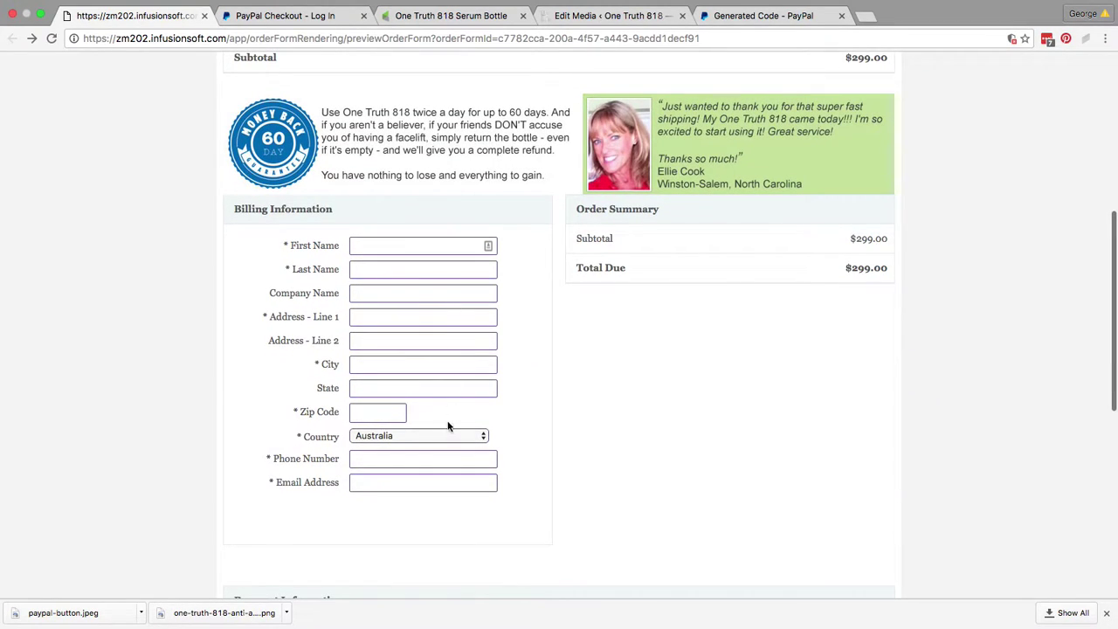
scroll(643, 451, down, 5)
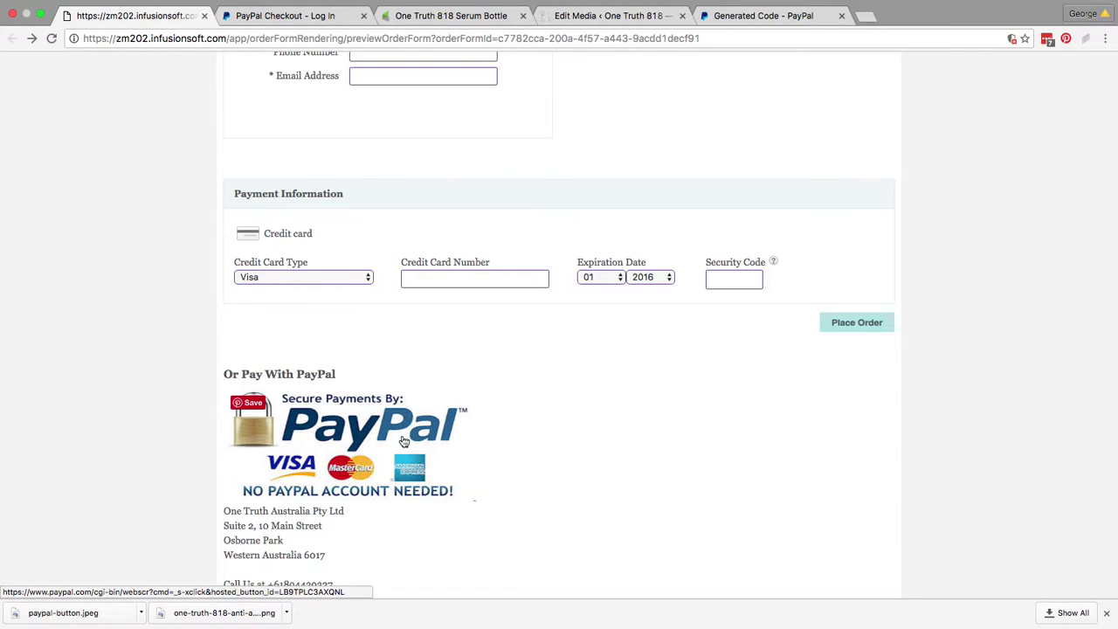
Return from the PayPal checkout to the Australian dollar order form preview and examine its product details and PayPal section.
click(332, 17)
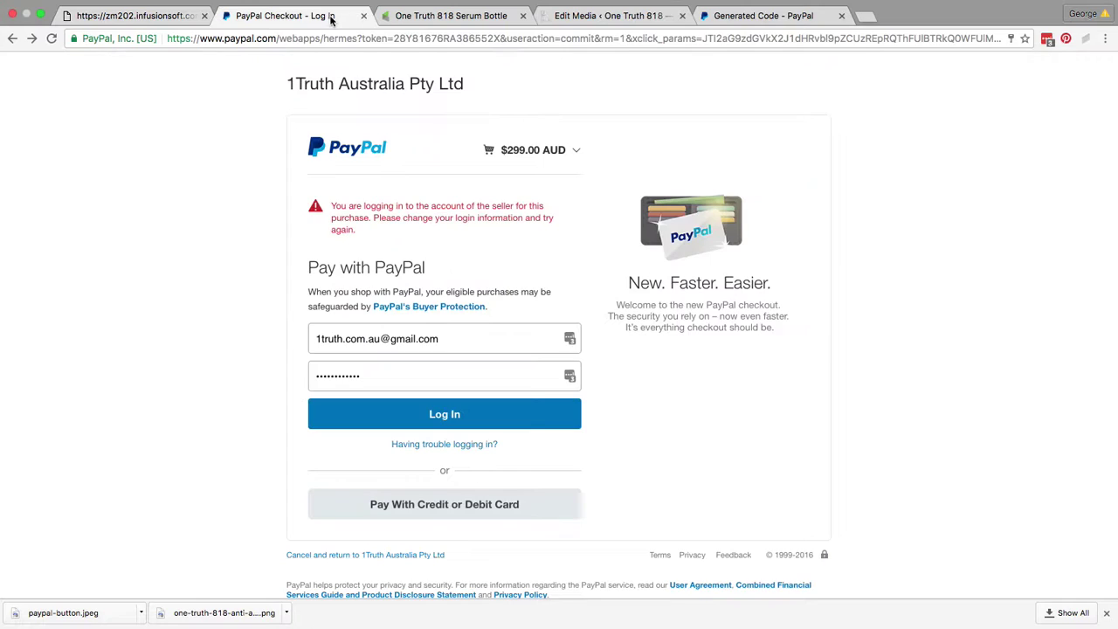
click(12, 38)
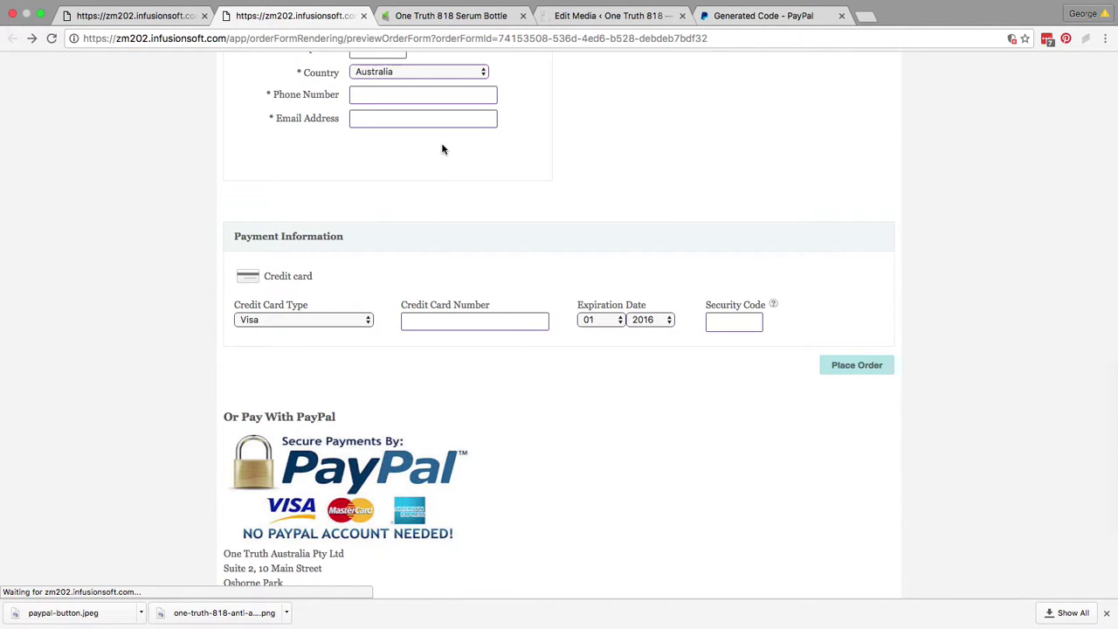
scroll(543, 466, up, 10)
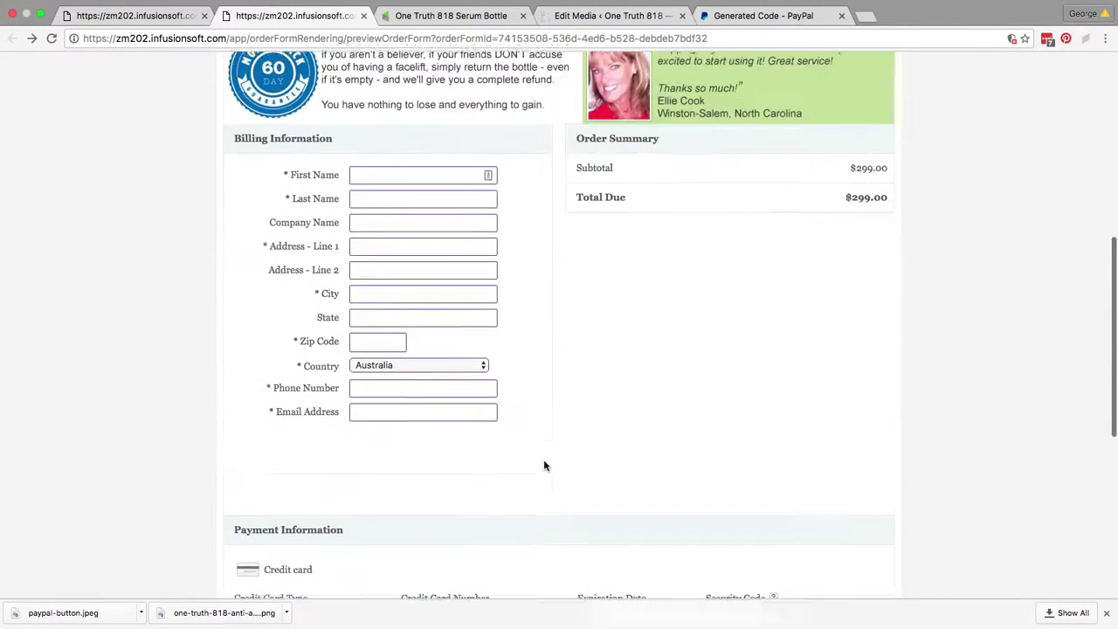
scroll(543, 466, up, 5)
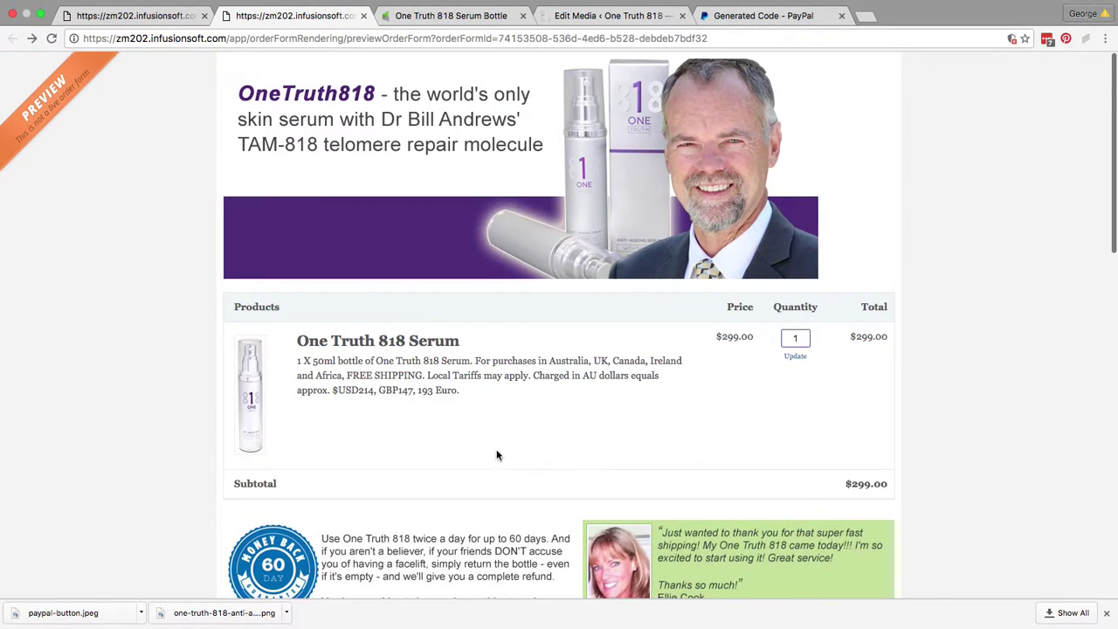
scroll(136, 376, down, 15)
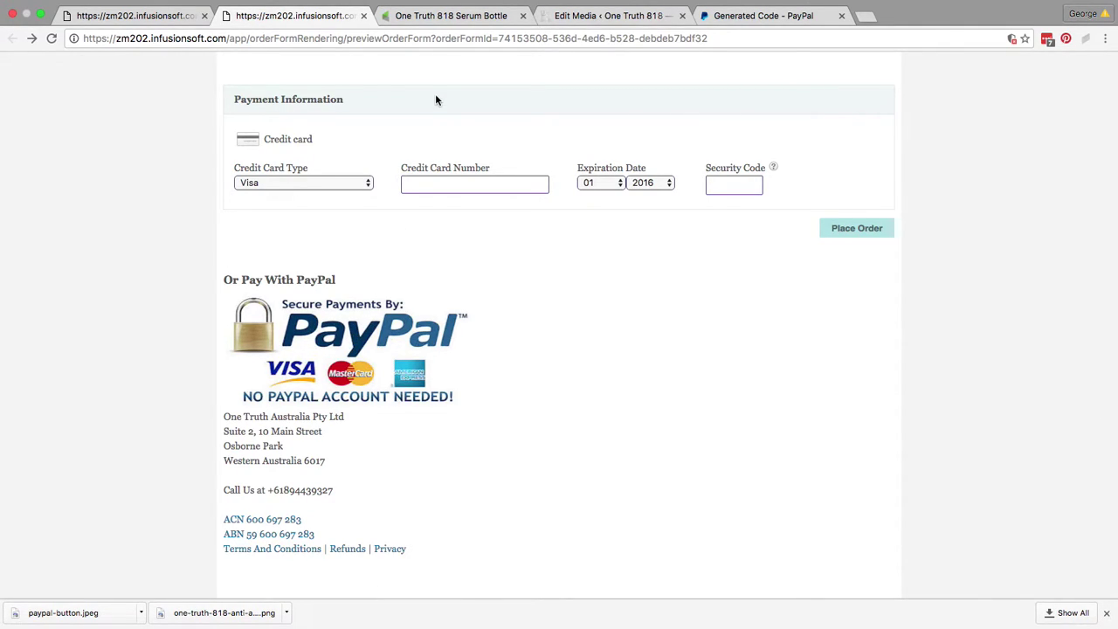
key(ctrl+Left)
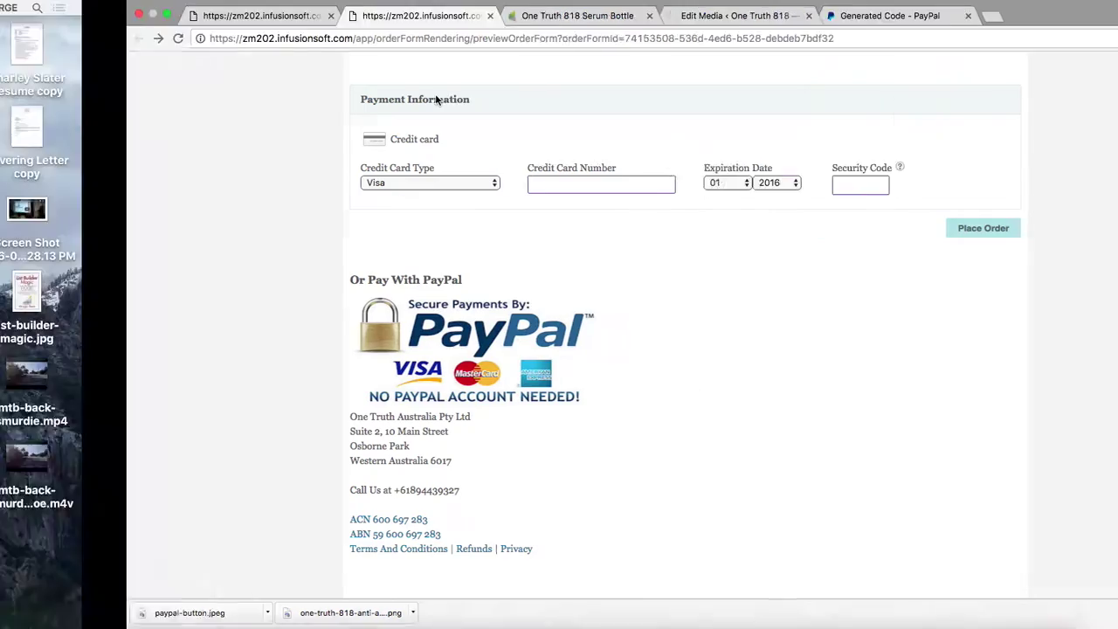